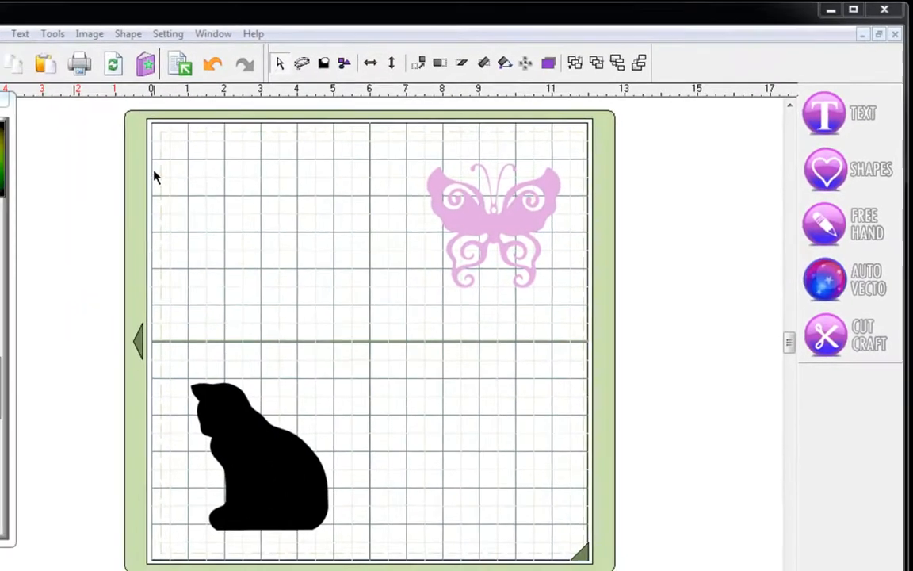
- Select the black cat silhouette at the bottom left of the mat
left_click(273, 463)
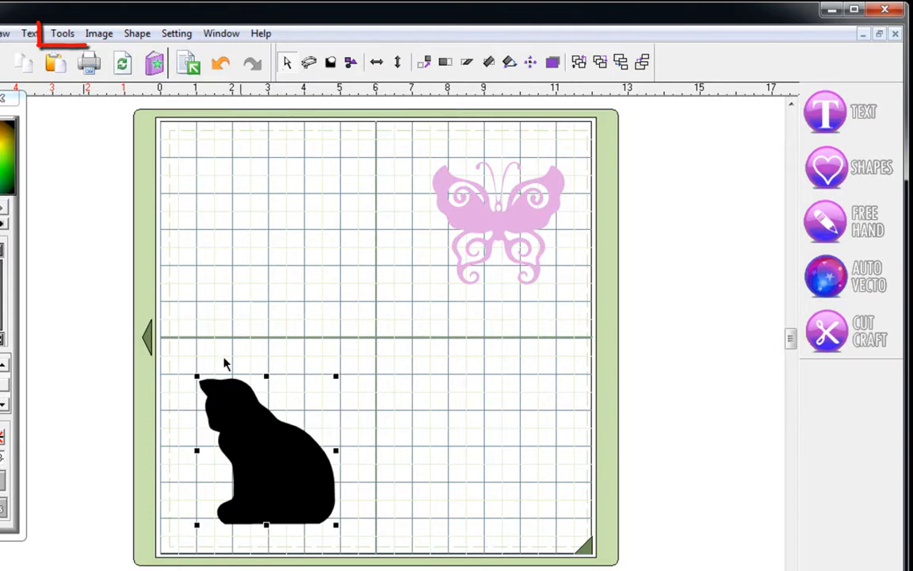
- Apply a red 0.10 Contour (not Outline) around the cat using Tools > Outline
left_click(64, 35)
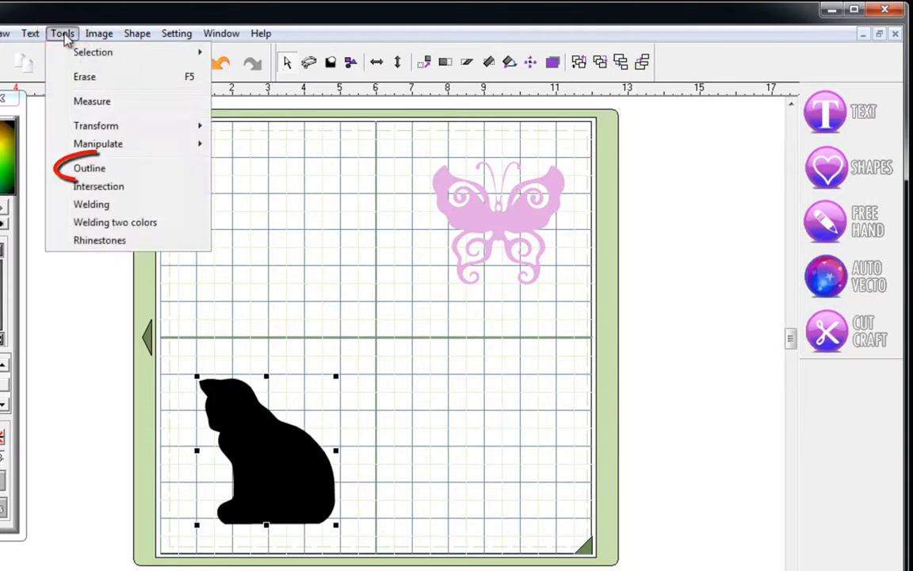
left_click(87, 169)
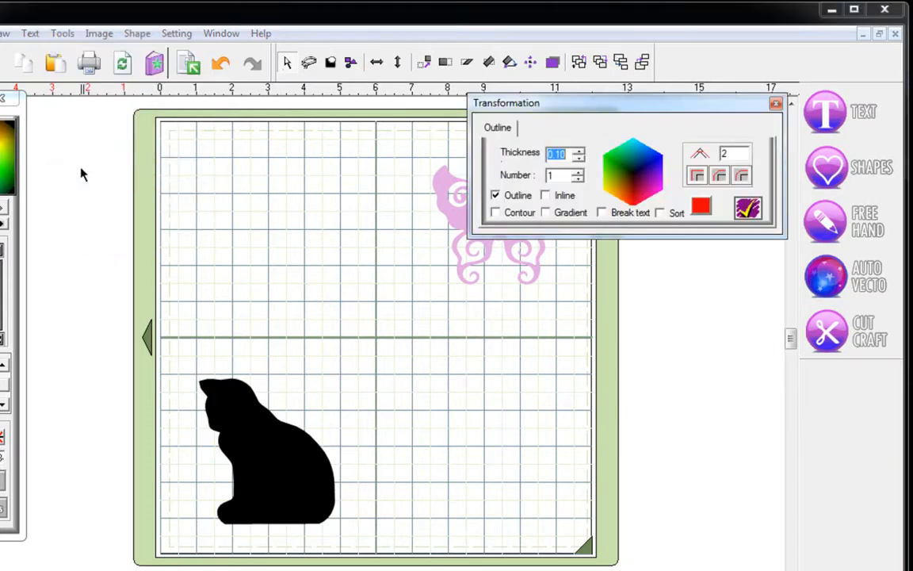
left_click(496, 212)
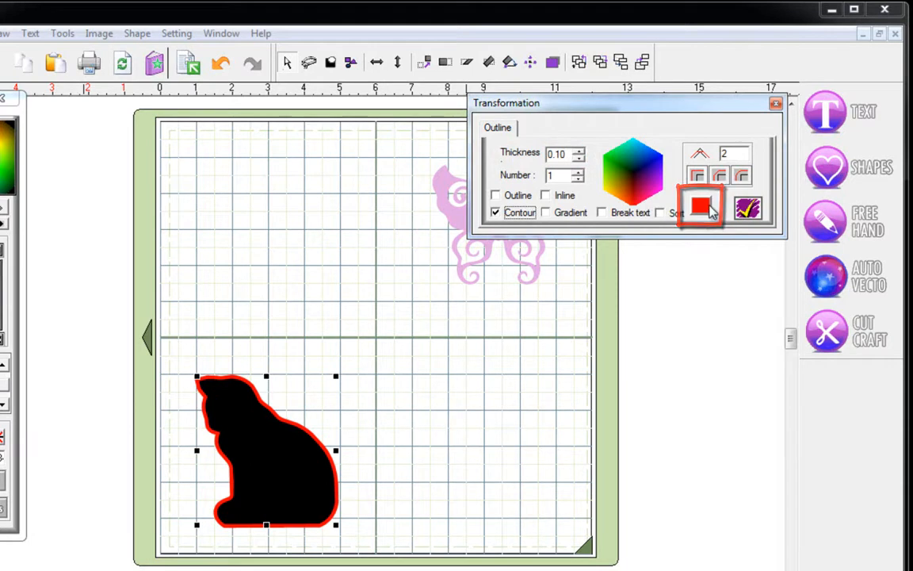
left_click(751, 208)
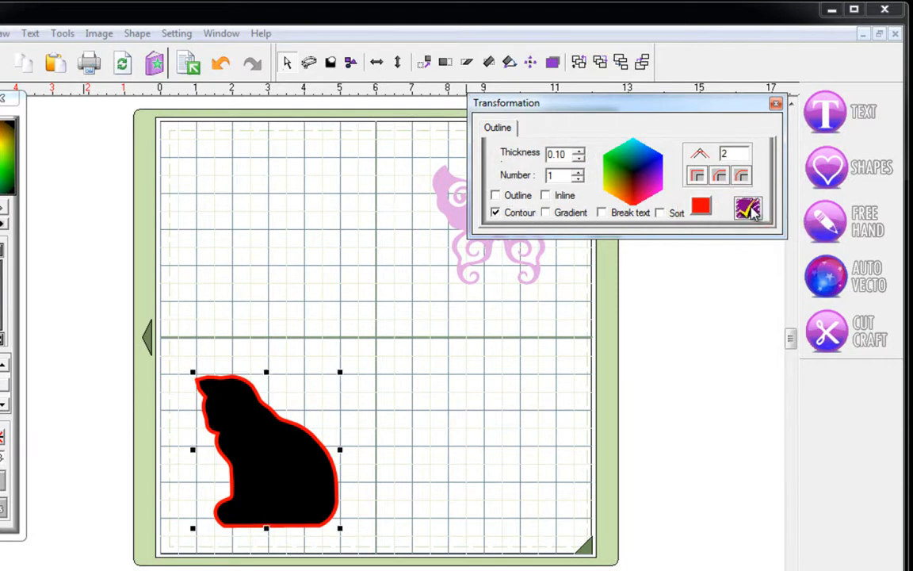
left_click(776, 103)
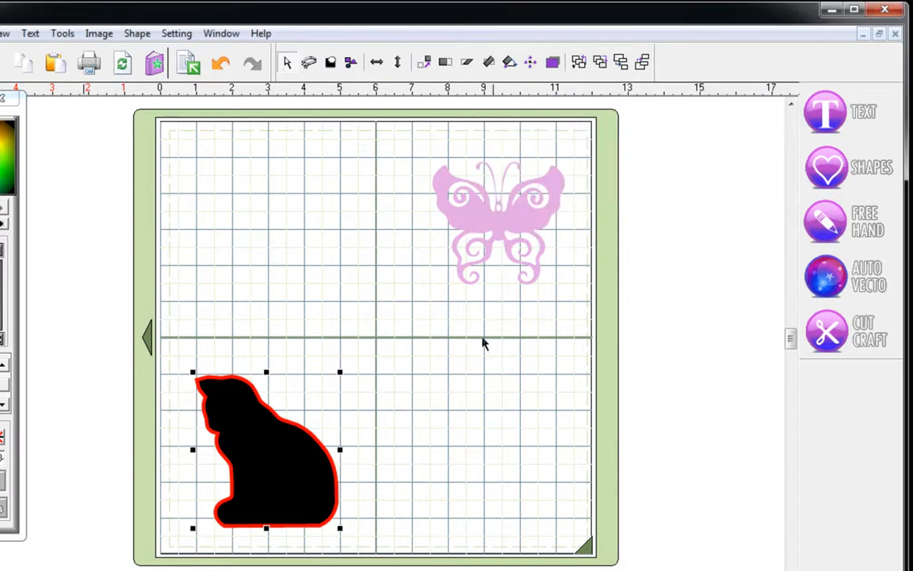
- Reselect the contoured cat and bring up its Lattice settings (Height 0.265, Spacing 0.1)
left_click(436, 404)
left_click(237, 429)
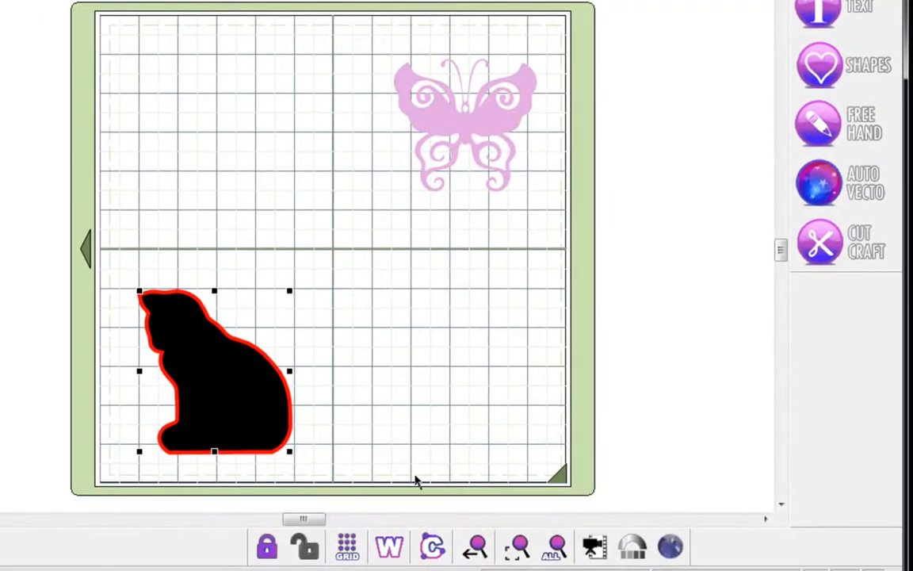
left_click(671, 547)
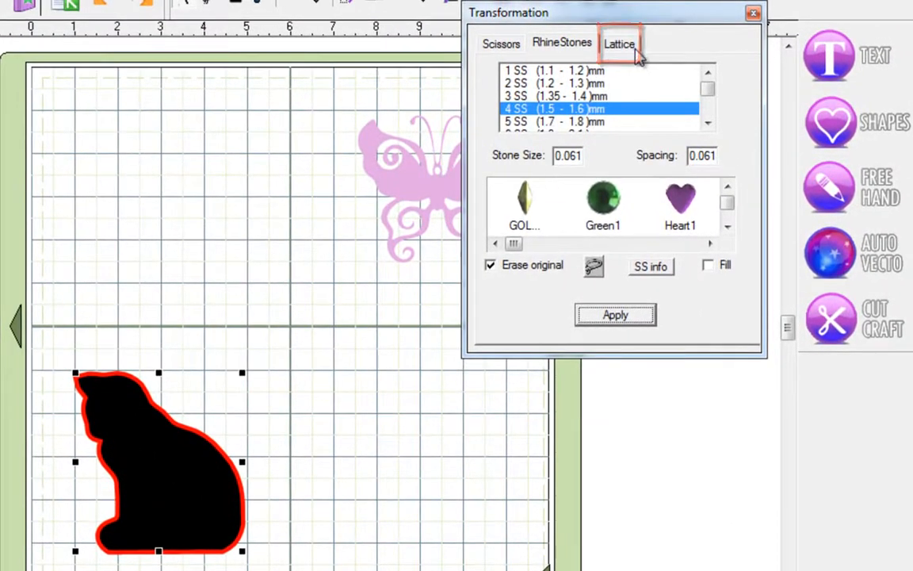
left_click(635, 50)
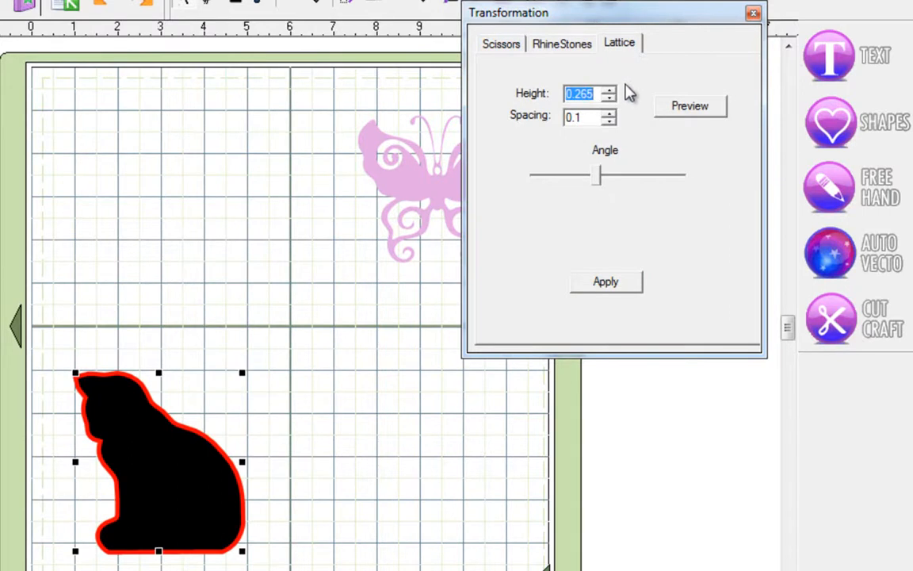
- Preview the lattice on the cat and adjust its angle with the Angle slider
left_click(702, 114)
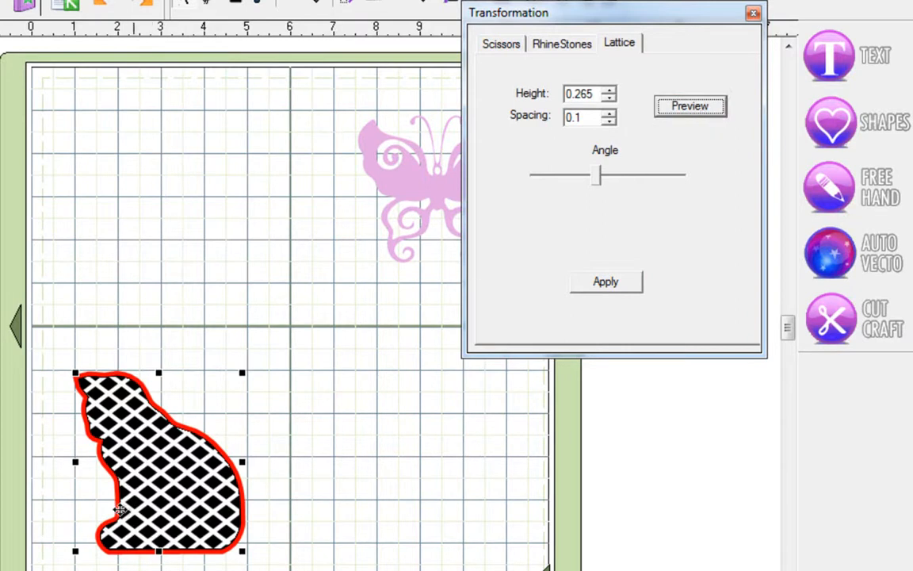
left_click(596, 176)
left_click_drag(596, 176, 643, 183)
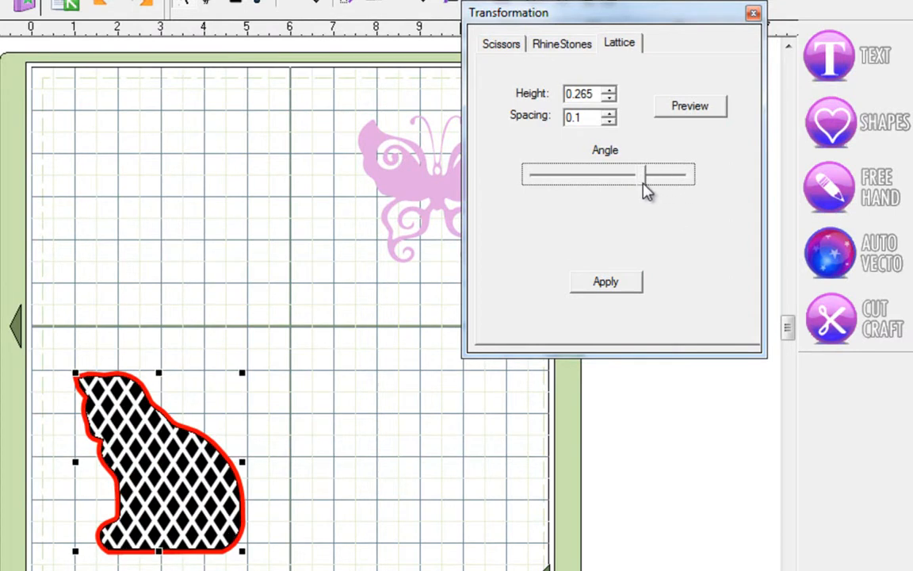
key("Right")
key("Right")
key("Right")
key("Left")
key("Left")
key("Left")
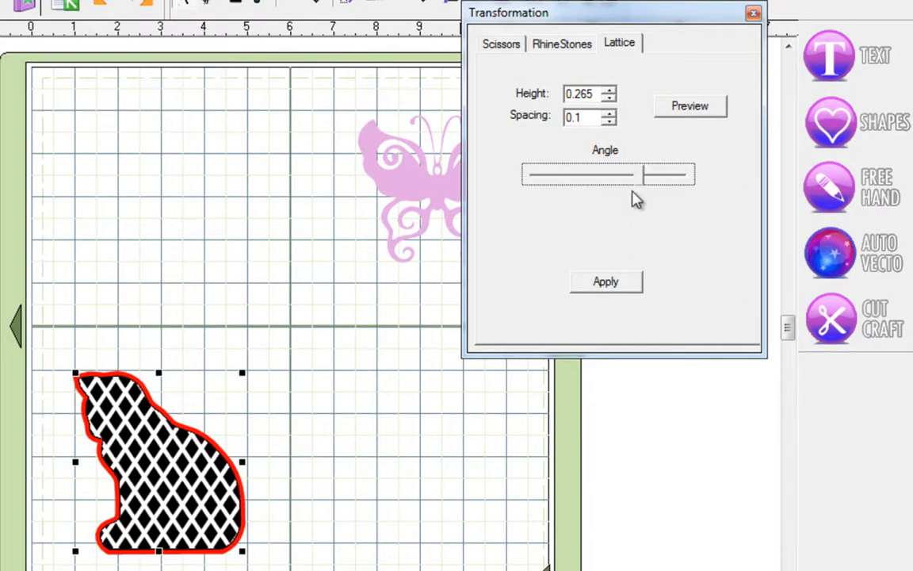
key("Left")
key("Left")
key("Left")
key("Left")
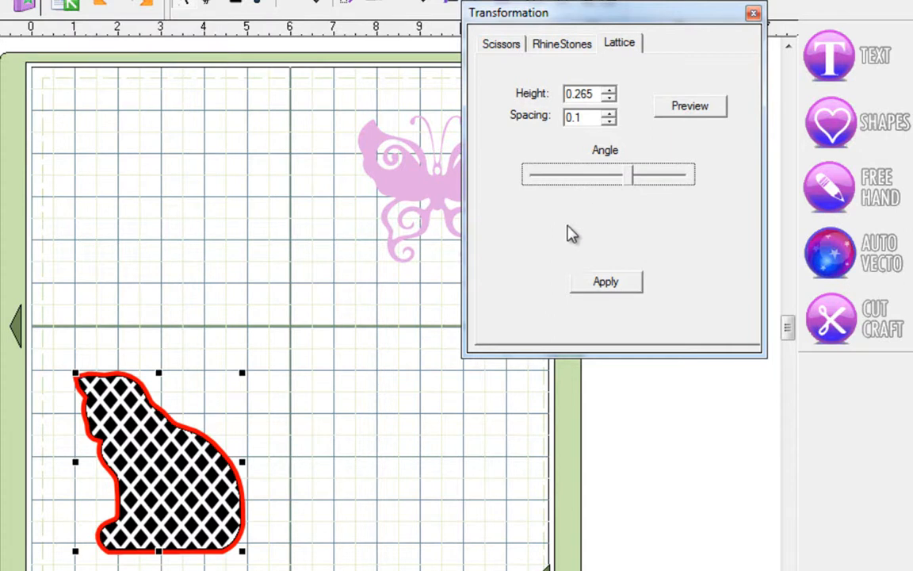
- Try wider lattice spacing, return Spacing to 0.1, and raise Height to 0.332
left_click(608, 114)
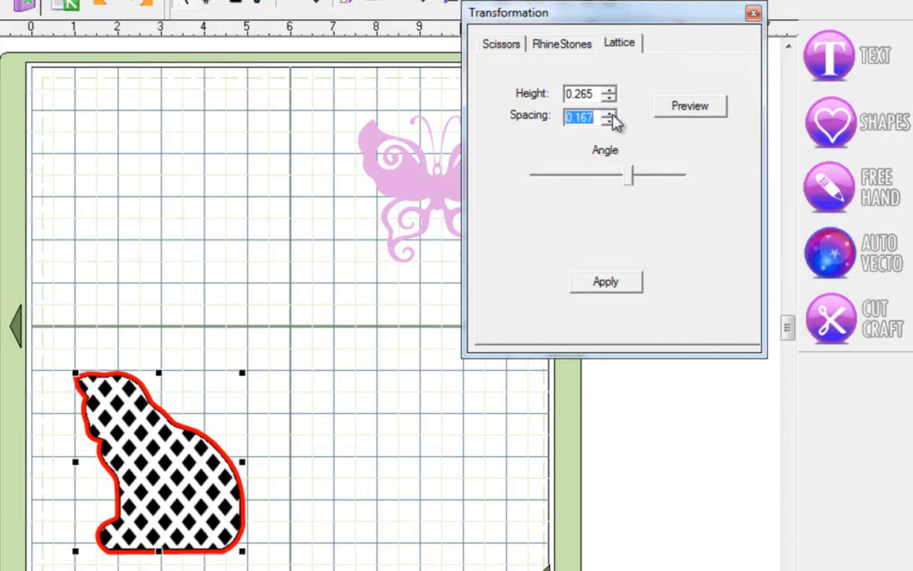
left_click(609, 115)
left_click(609, 114)
left_click(609, 114)
left_click(609, 114)
left_click(611, 120)
left_click(610, 119)
left_click(610, 120)
left_click(610, 119)
left_click(610, 120)
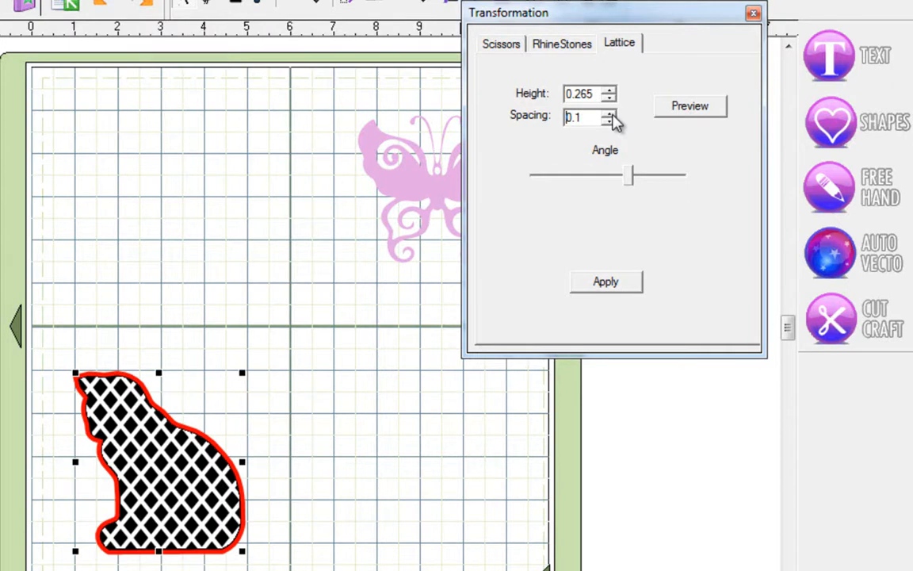
left_click(608, 90)
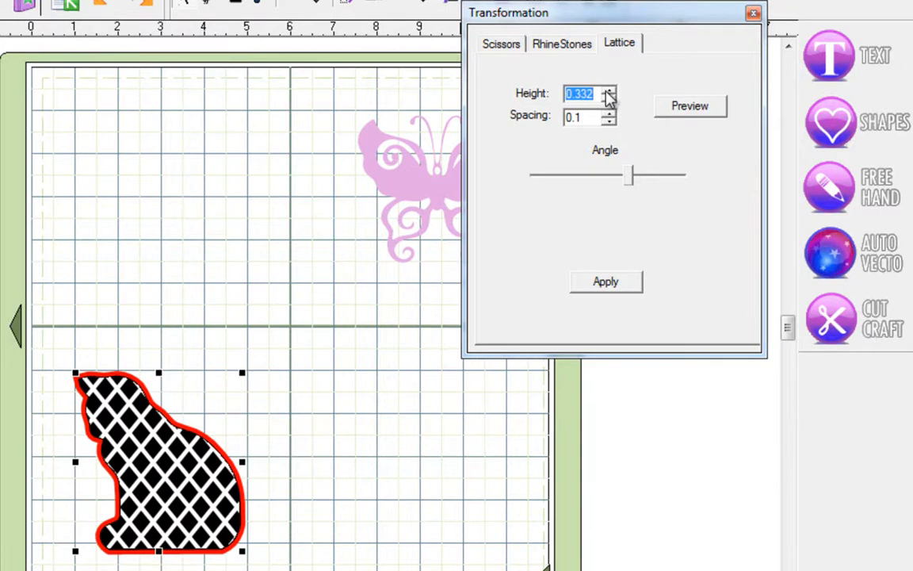
scroll(606, 93, "down", 3)
scroll(607, 92, "up", 3)
scroll(609, 94, "up", 1)
scroll(609, 94, "down", 1)
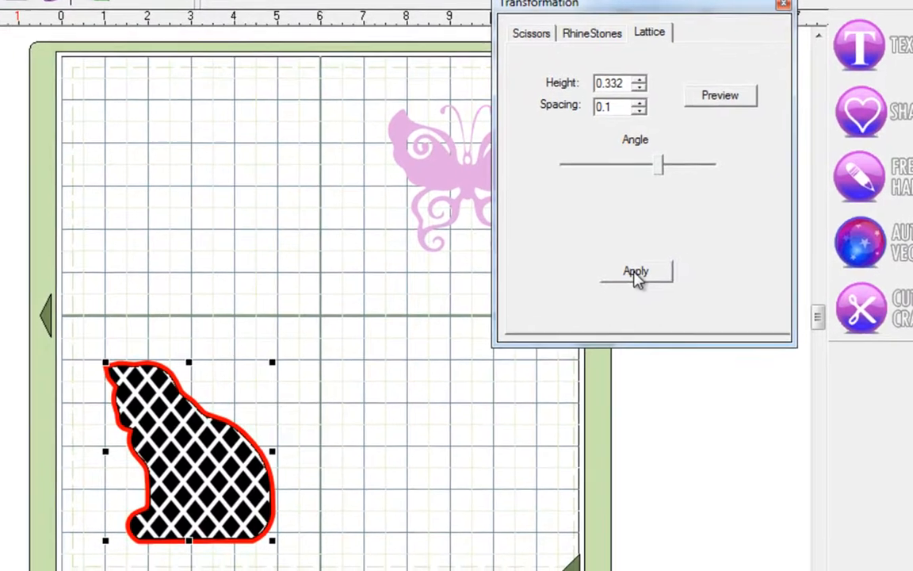
- Apply the lattice to the cat and check it briefly in wireframe view
left_click(638, 274)
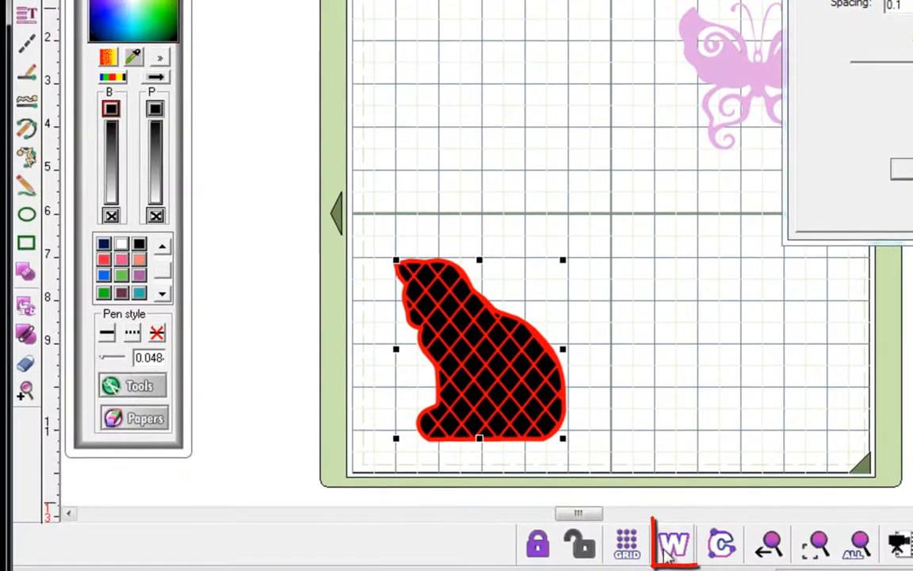
left_click(670, 547)
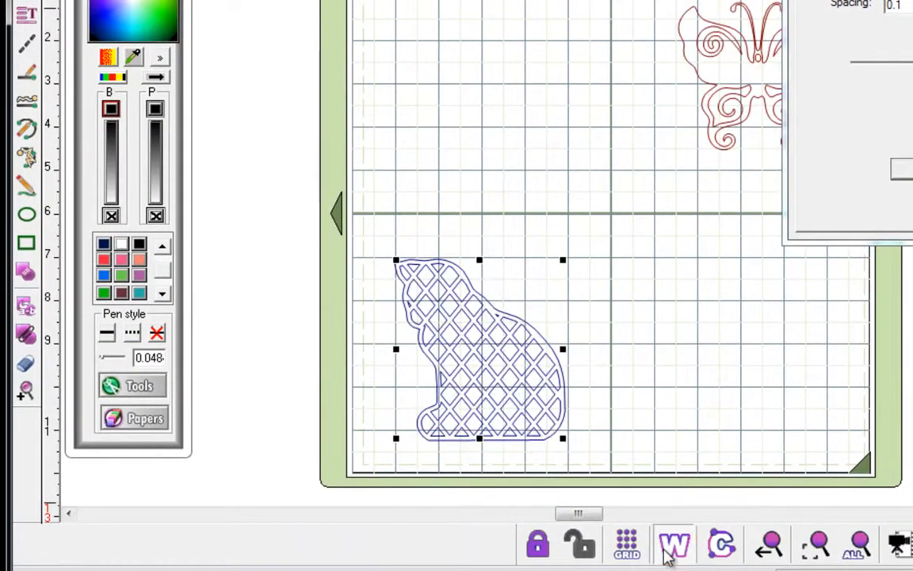
left_click(669, 547)
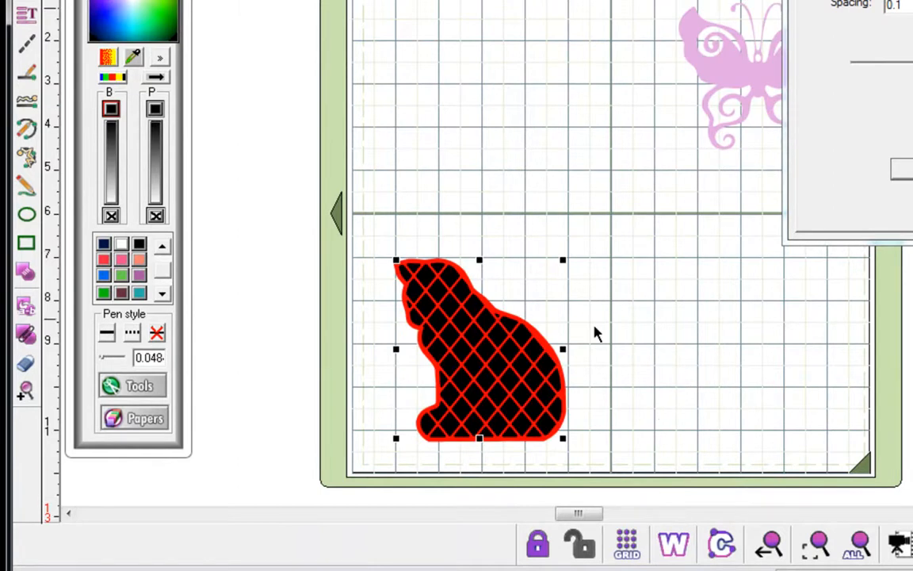
- Remove the lattice cat's black fill and move it up and left off the mat
left_click_drag(354, 241, 609, 500)
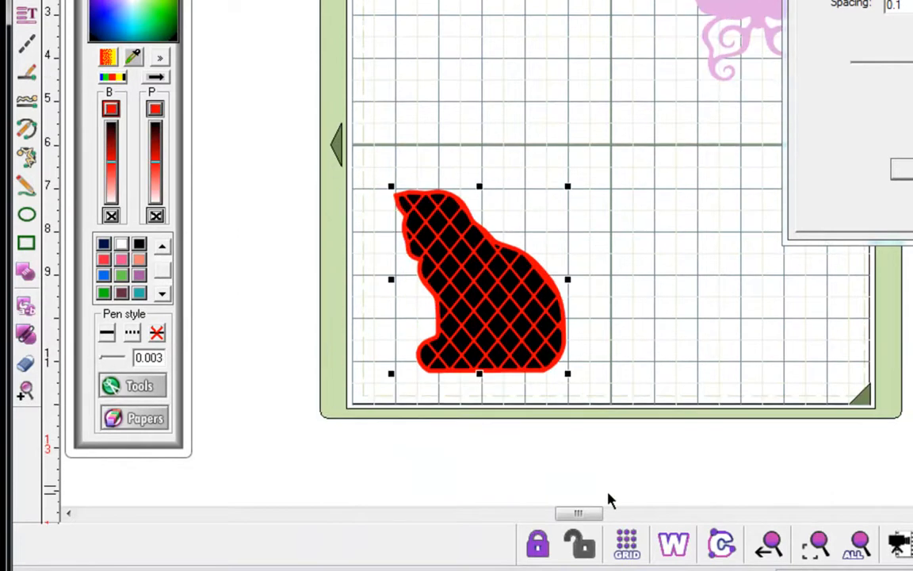
left_click(25, 271)
left_click(656, 339)
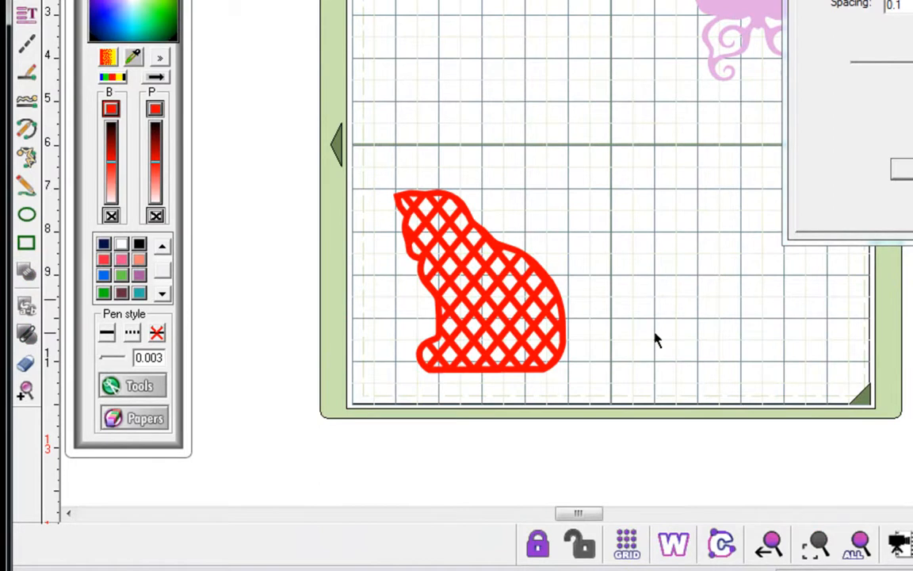
left_click(508, 330)
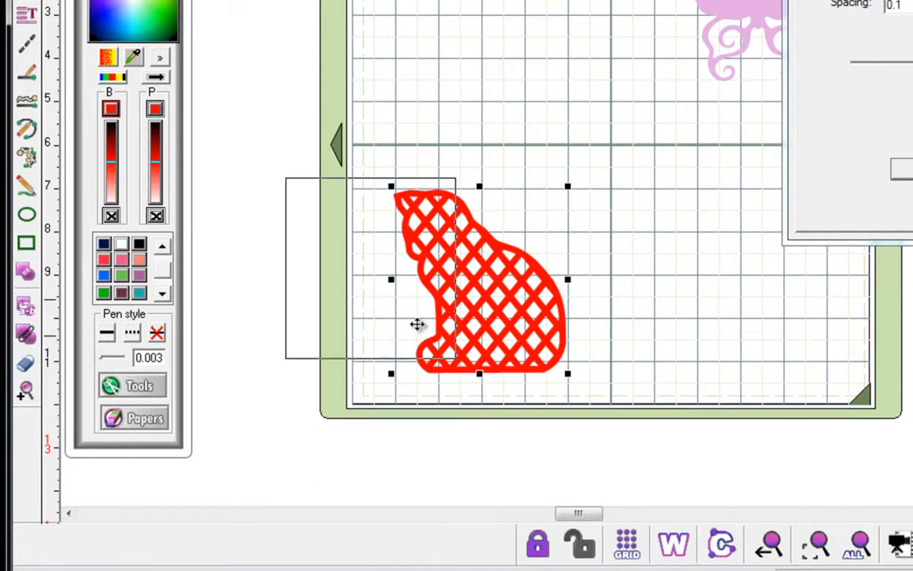
left_click_drag(422, 325, 306, 313)
left_click_drag(407, 340, 536, 291)
- Delete the lattice cat and draw a square near the mat's top-left corner
key("Delete")
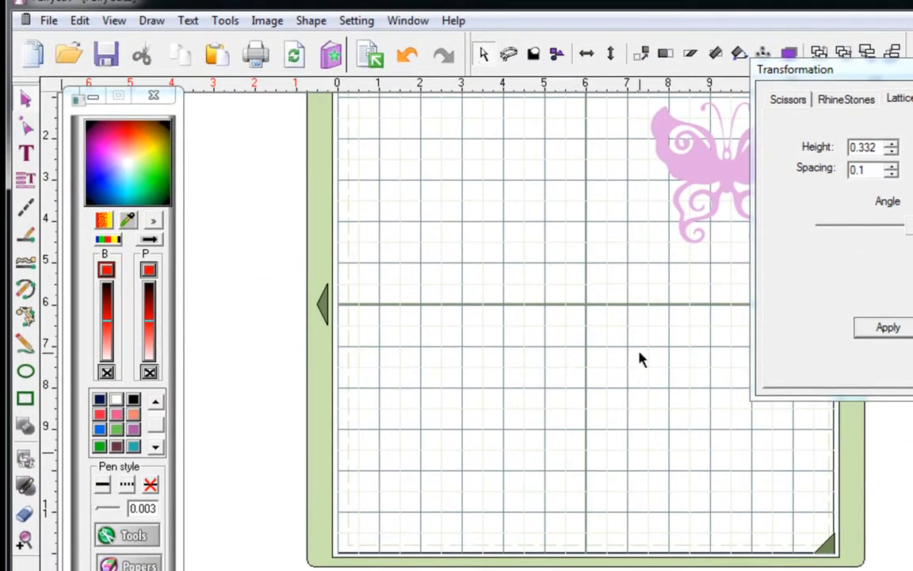
left_click(27, 399)
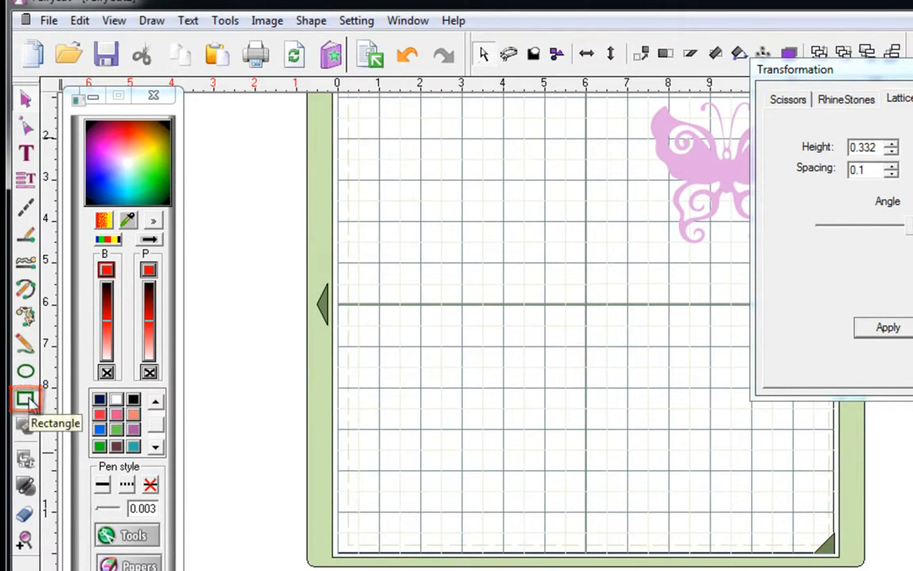
left_click(26, 398)
scroll(396, 259, "up", 3)
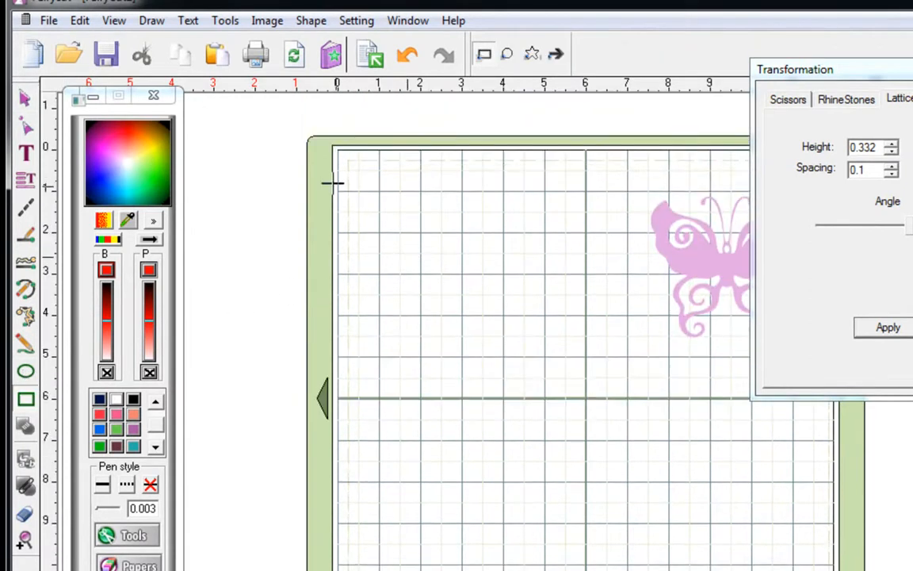
left_click_drag(346, 176, 570, 391)
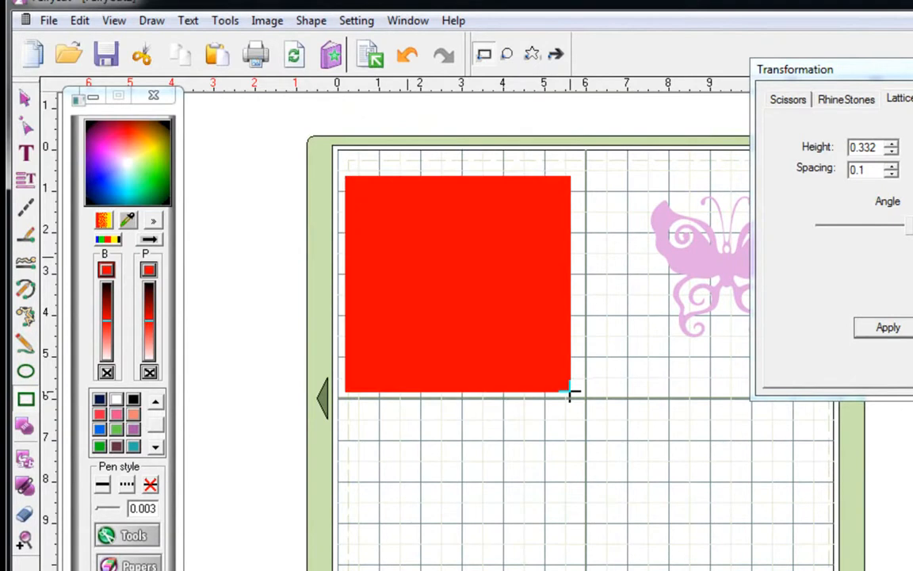
- Make the square's fill and outline both black
left_click(25, 96)
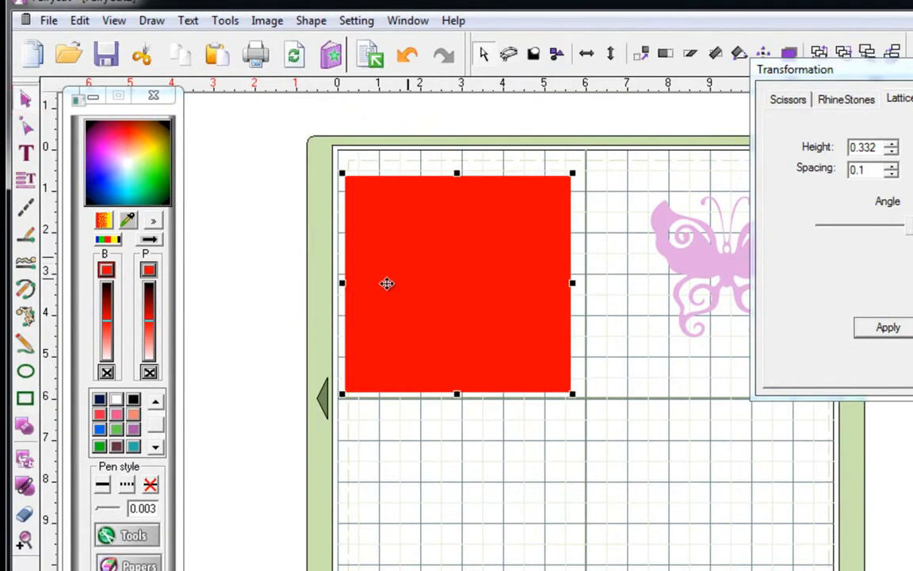
left_click(134, 399)
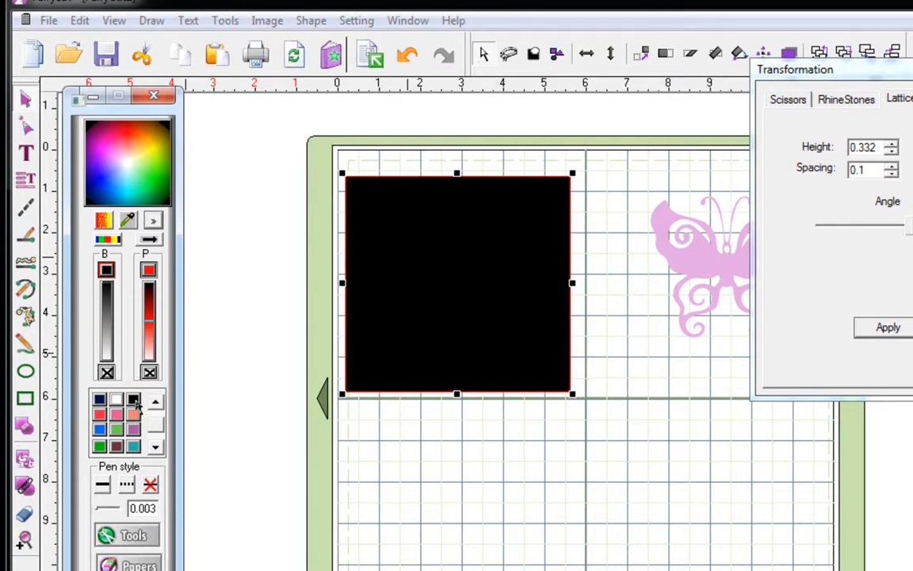
right_click(135, 403)
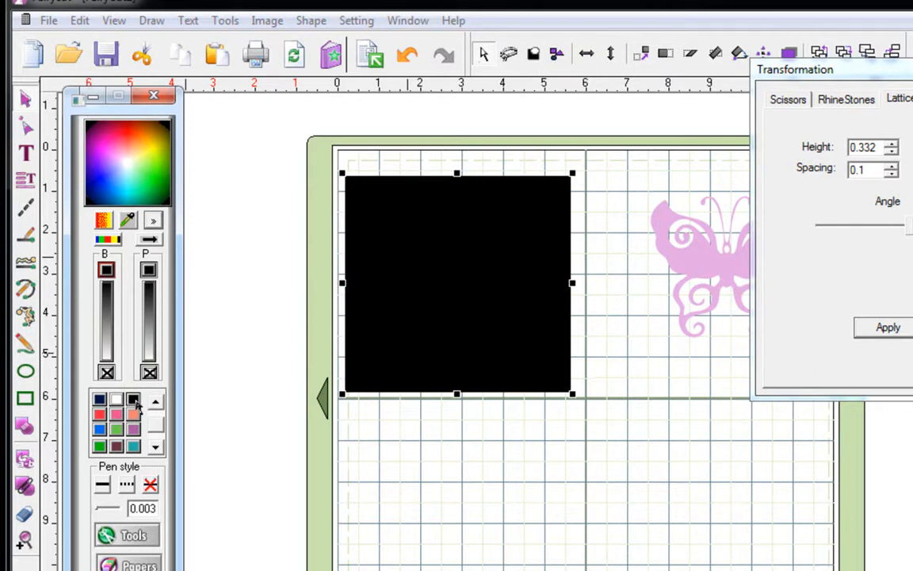
- Draw a smaller red-filled square inside the black square
left_click(25, 399)
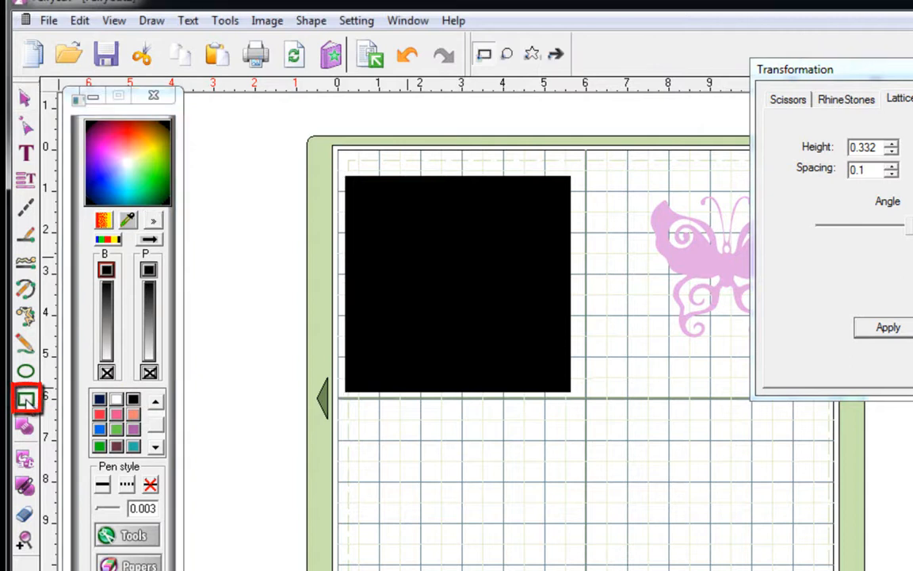
left_click_drag(370, 204, 547, 374)
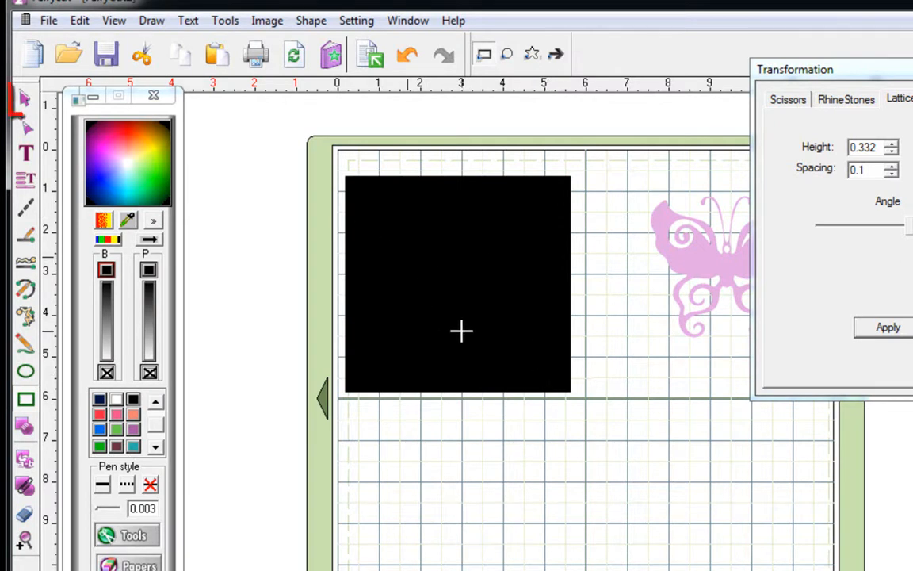
left_click(25, 99)
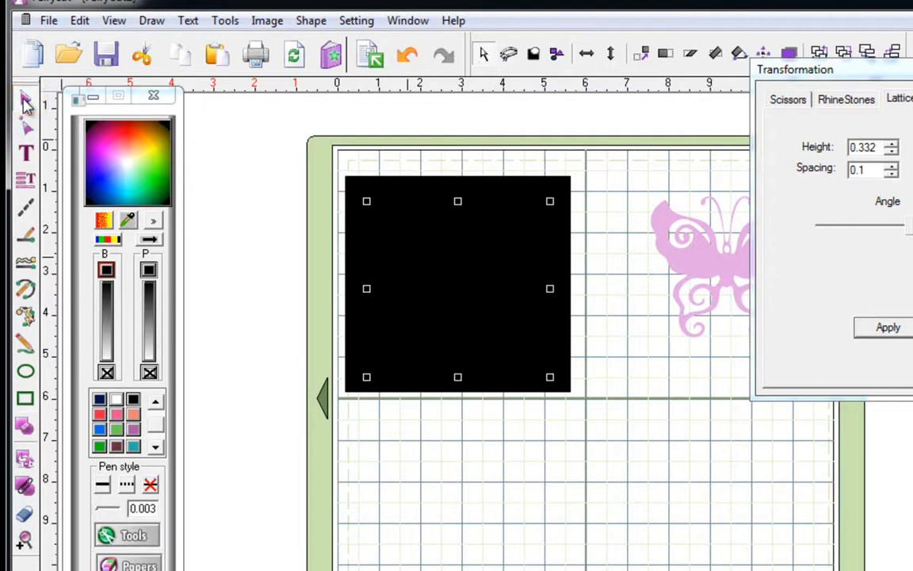
left_click(116, 412)
left_click(99, 414)
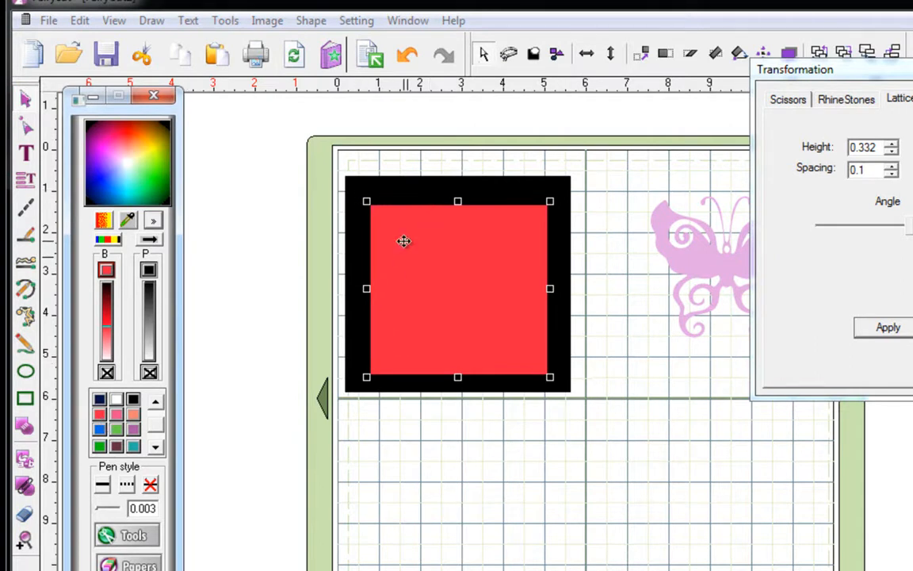
- Select both squares and dock the Align toolbar at the bottom of the screen
left_click(353, 170)
left_click_drag(309, 143, 603, 444)
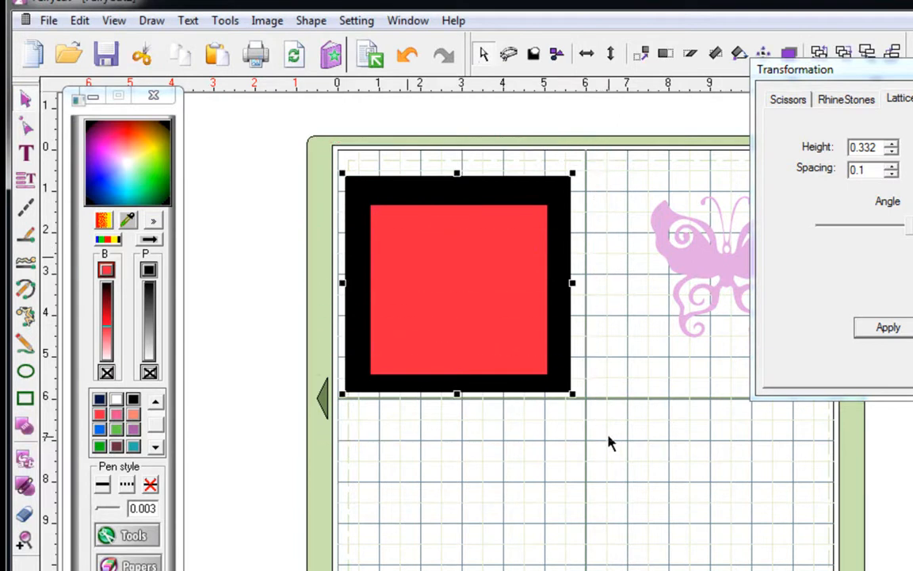
left_click(26, 180)
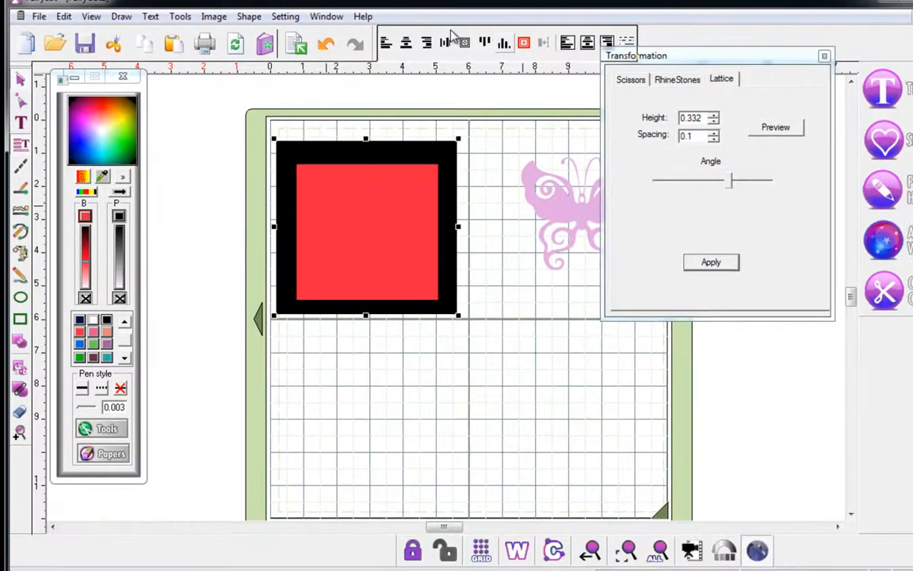
left_click_drag(452, 36, 182, 547)
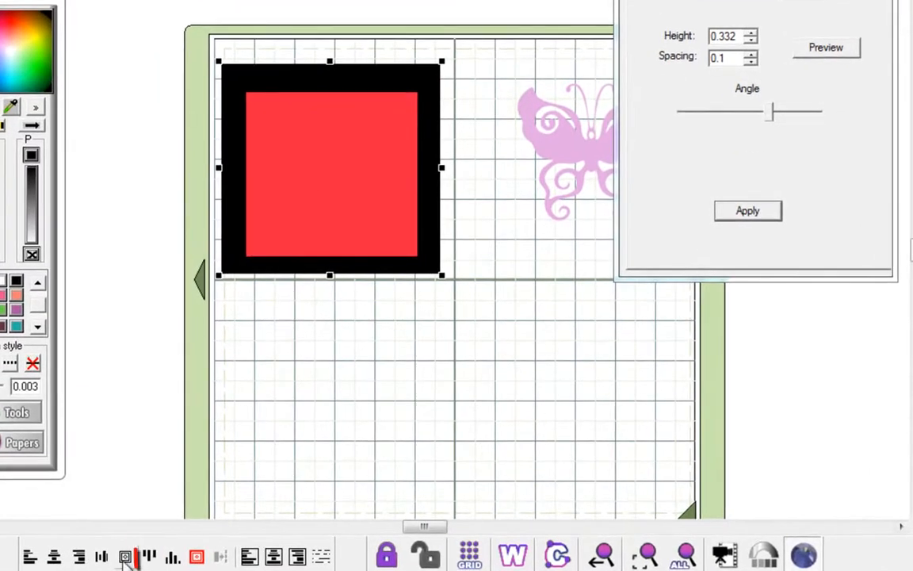
- Centre the red square inside the black square, then select only the red square
left_click(124, 557)
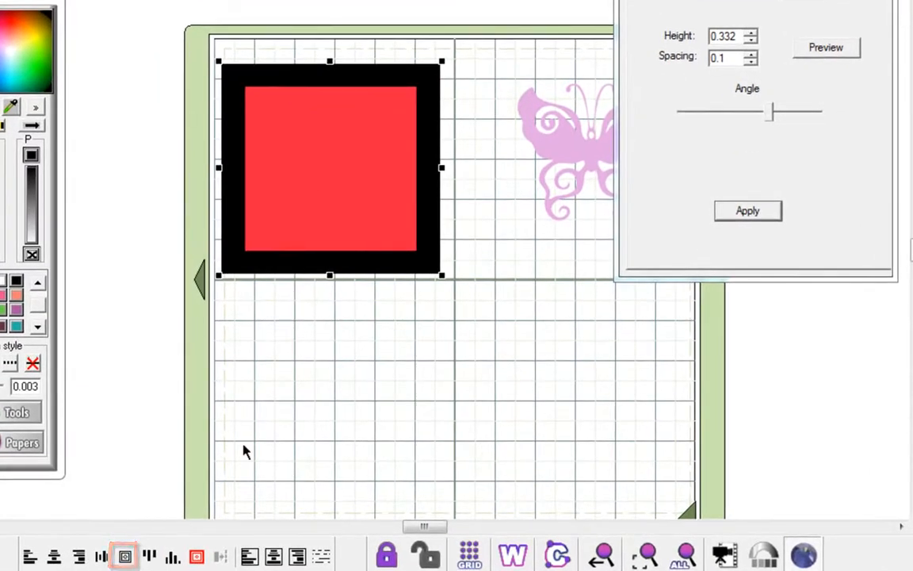
left_click(489, 62)
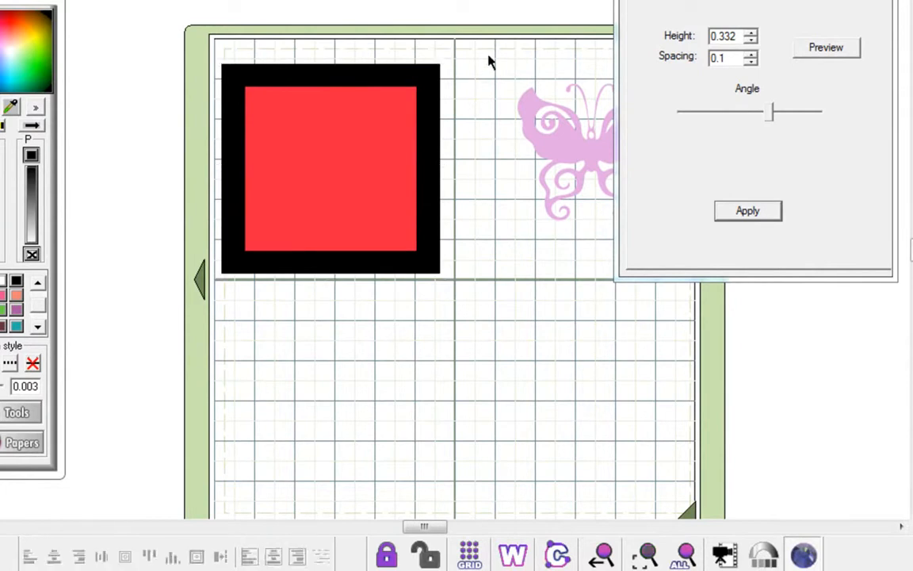
left_click(376, 92)
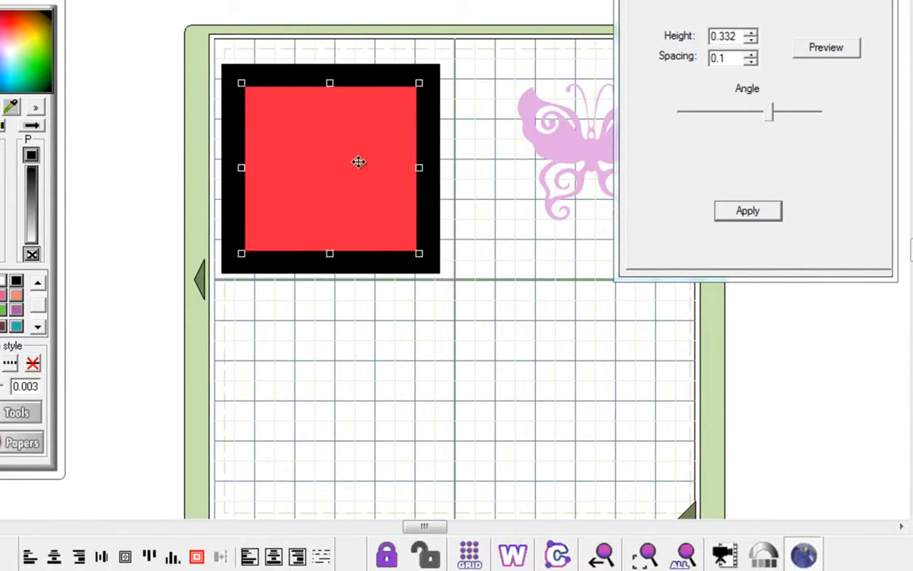
- Cut a slightly rotated diagonal lattice into the red square and close the Transformation dialog
left_click(826, 48)
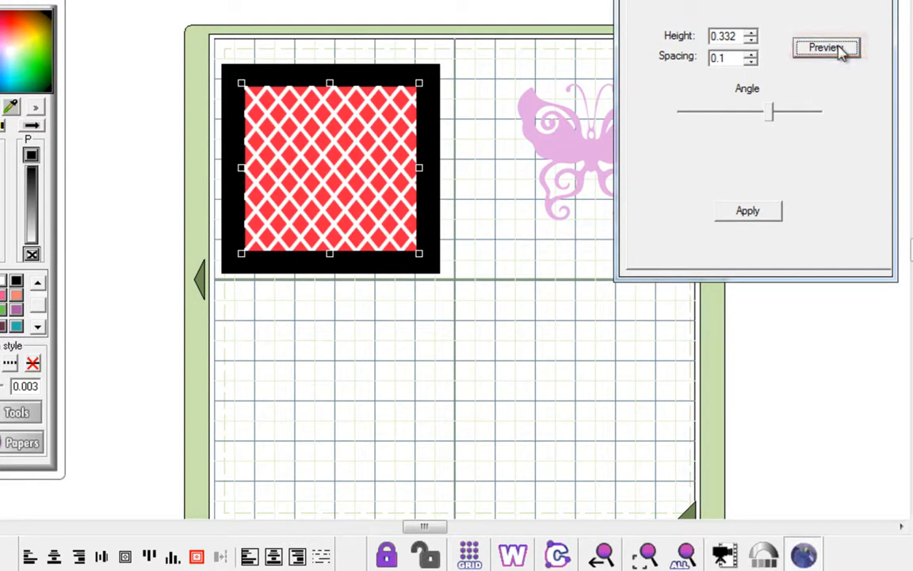
left_click_drag(768, 114, 760, 117)
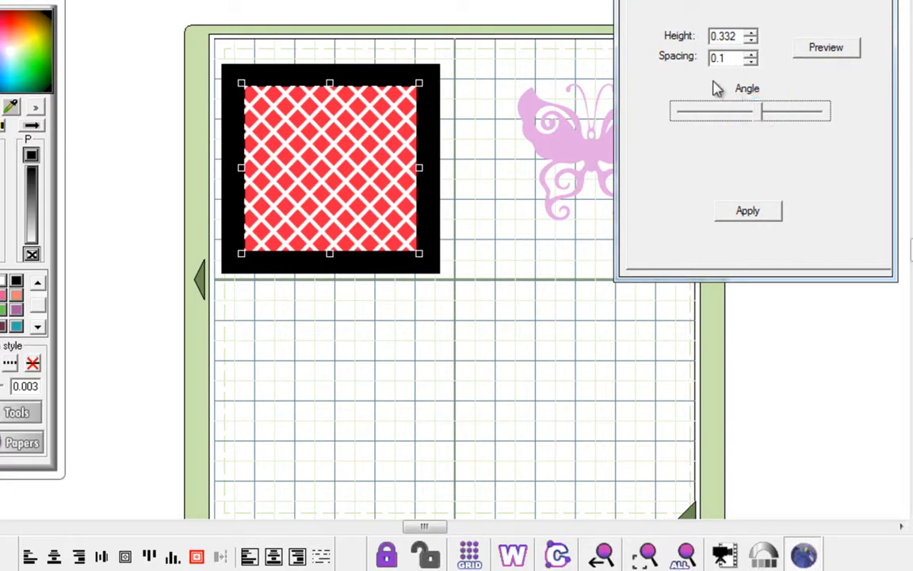
left_click(745, 219)
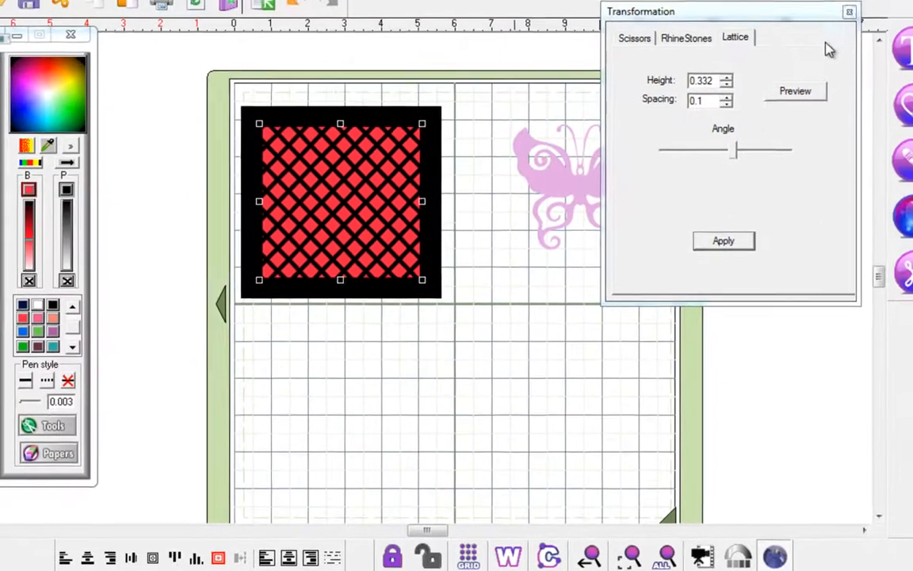
left_click(849, 11)
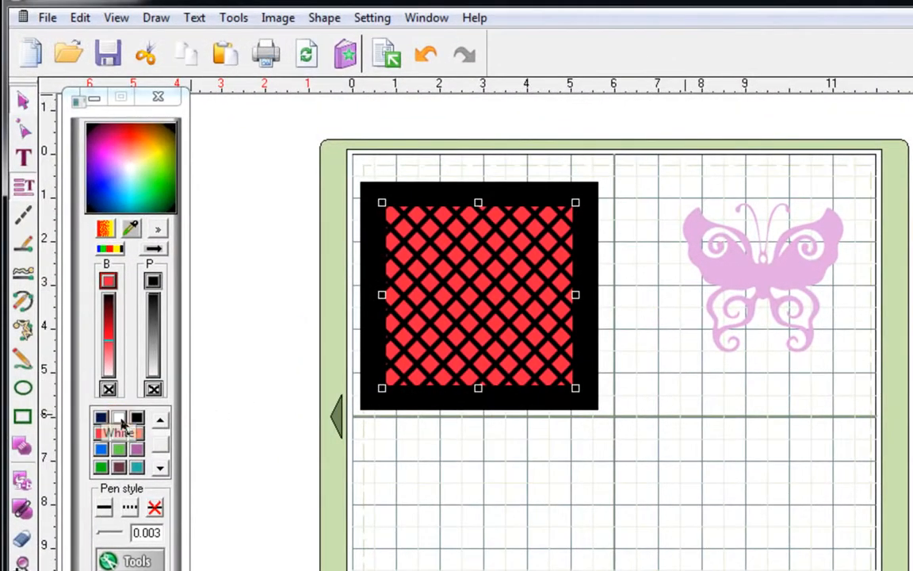
- Fill the lattice square white, make the butterfly black, and draw an oval over it
left_click(118, 418)
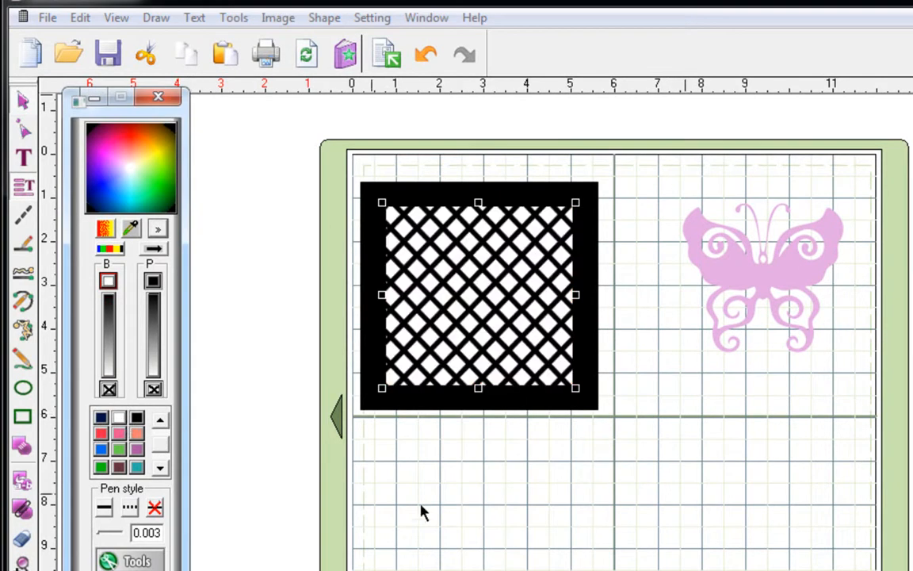
left_click(479, 519)
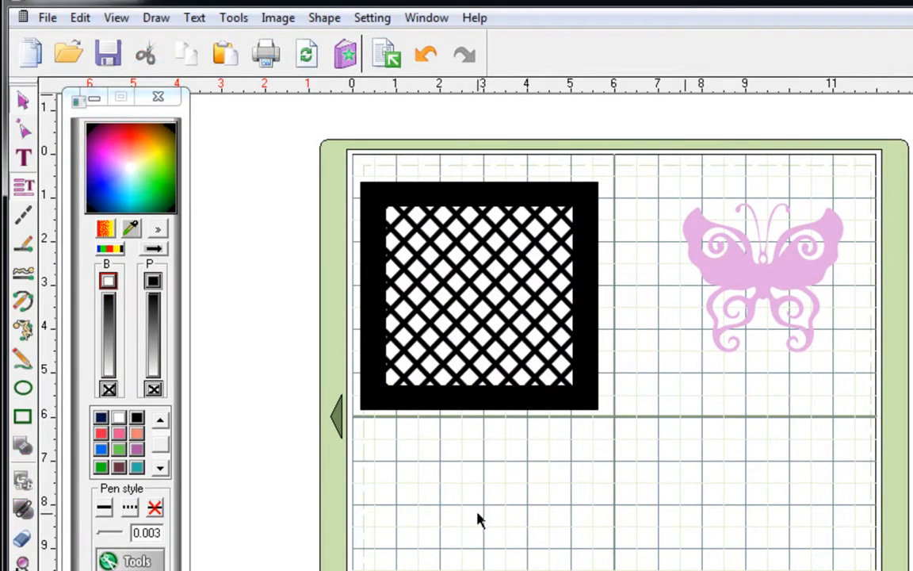
left_click(783, 270)
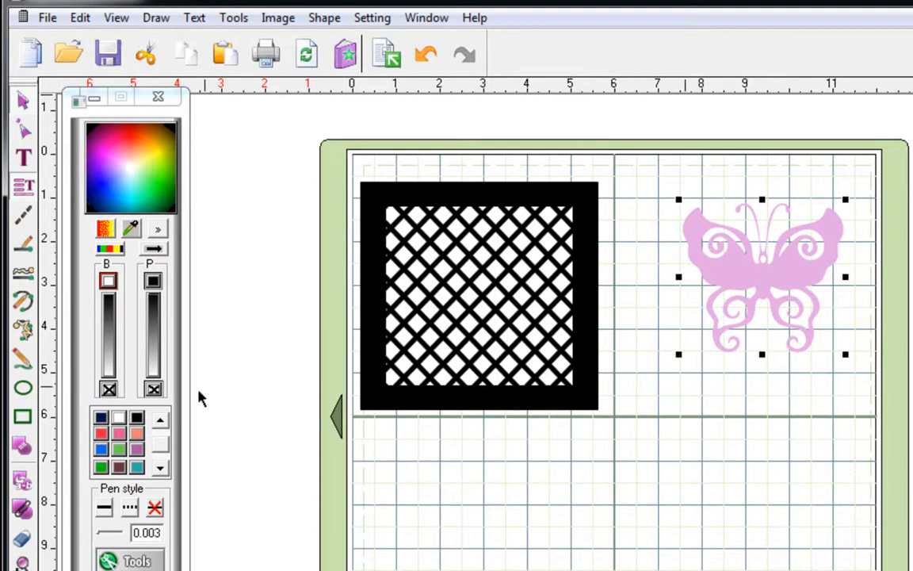
left_click(136, 418)
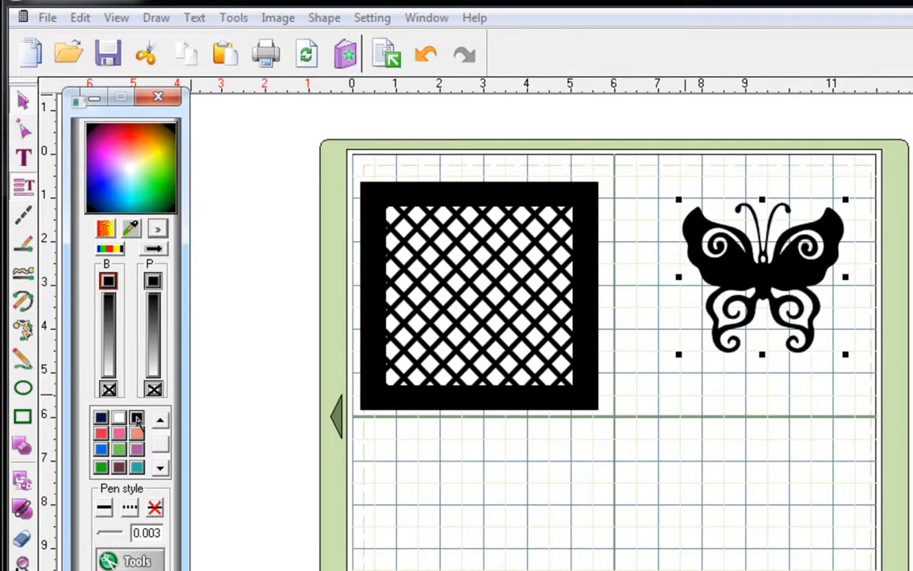
left_click(23, 389)
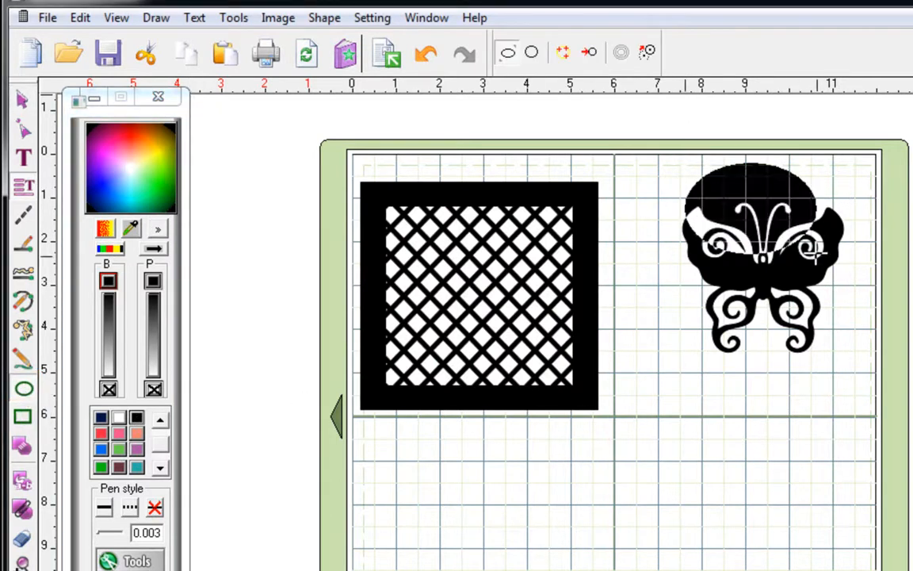
left_click_drag(838, 340, 841, 394)
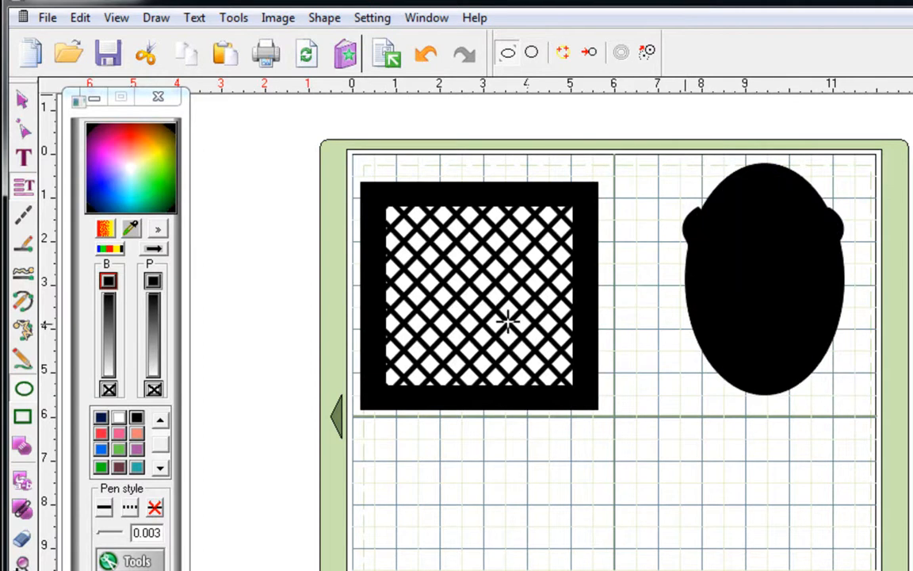
- Fill the oval white and send it to the back, behind the butterfly
left_click(23, 99)
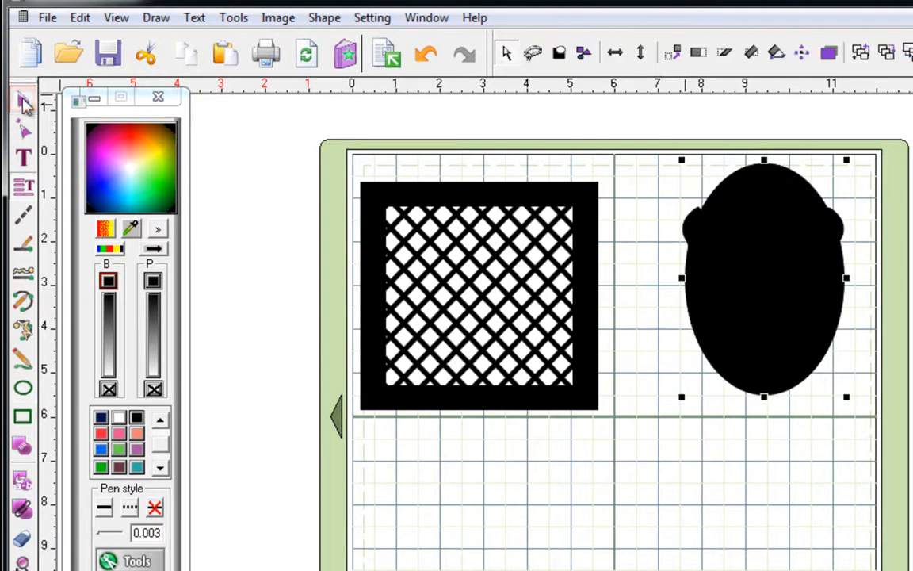
left_click(117, 420)
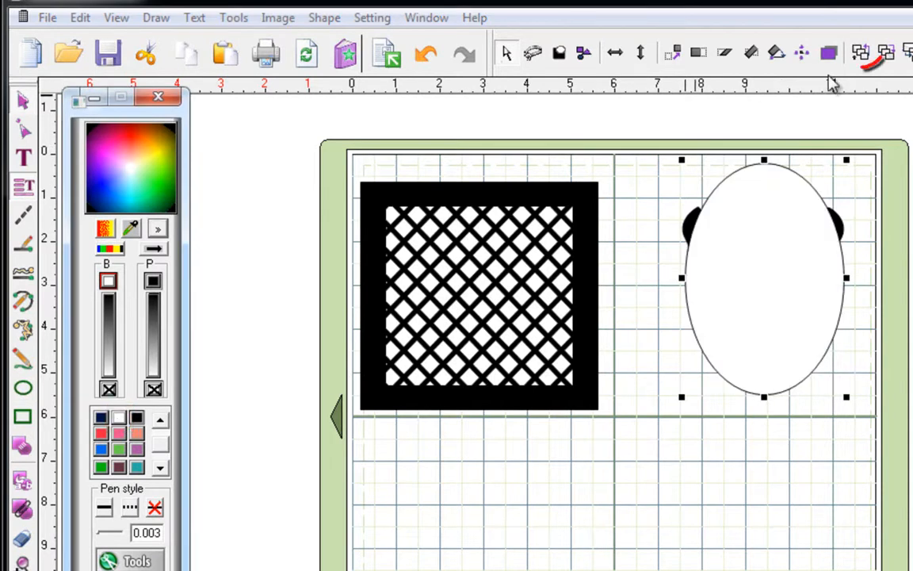
left_click(862, 53)
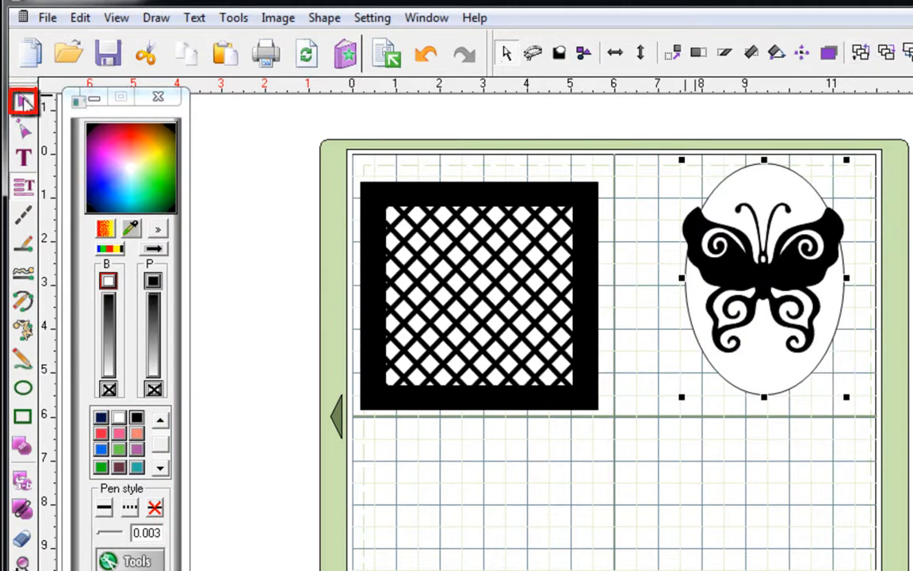
- Reposition the butterfly and stretch it taller to fill the oval, then reselect the oval
left_click(887, 351)
left_click(783, 268)
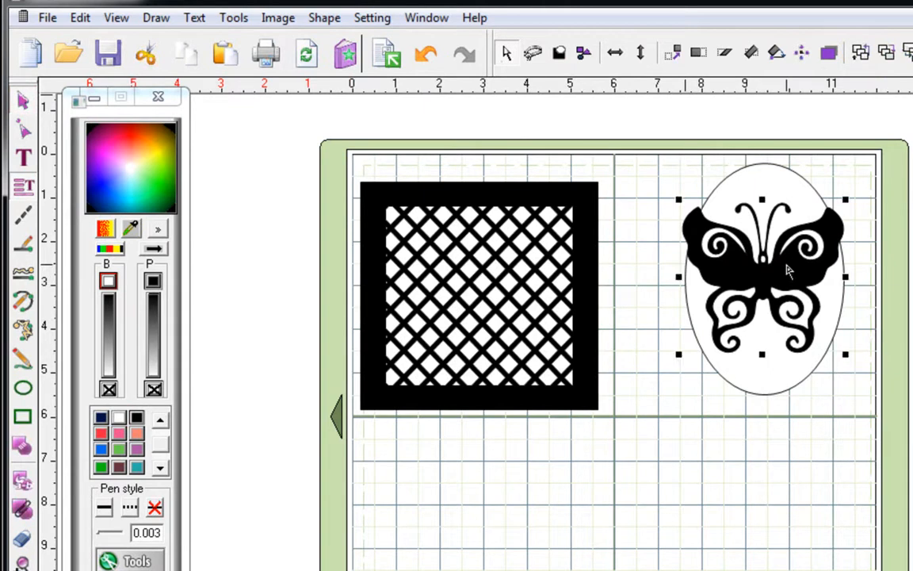
left_click_drag(777, 271, 779, 280)
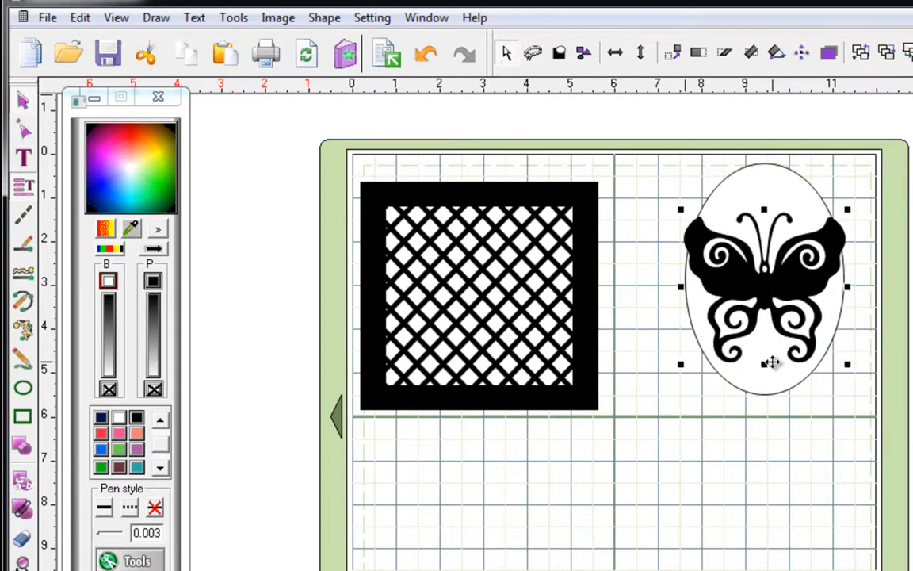
left_click_drag(764, 363, 763, 397)
left_click_drag(774, 302, 773, 287)
left_click(911, 364)
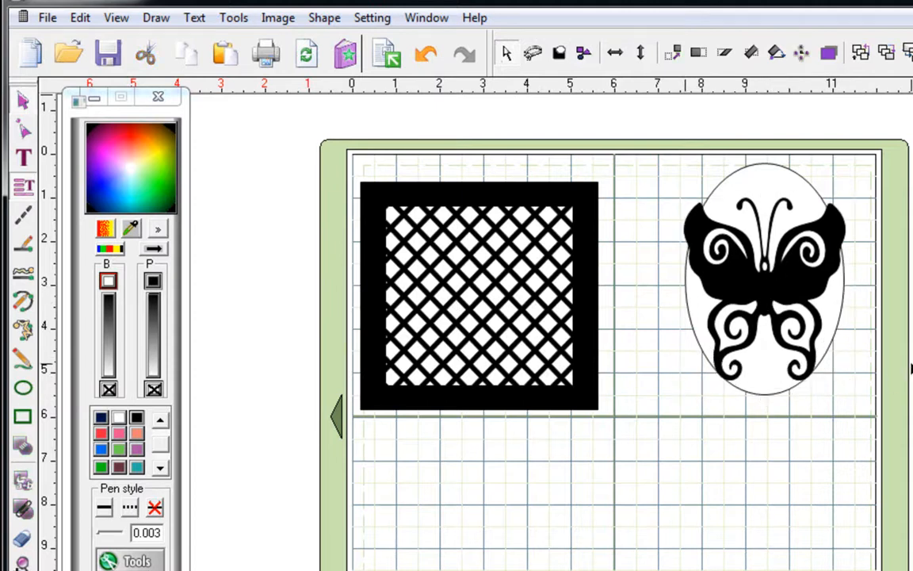
left_click(839, 310)
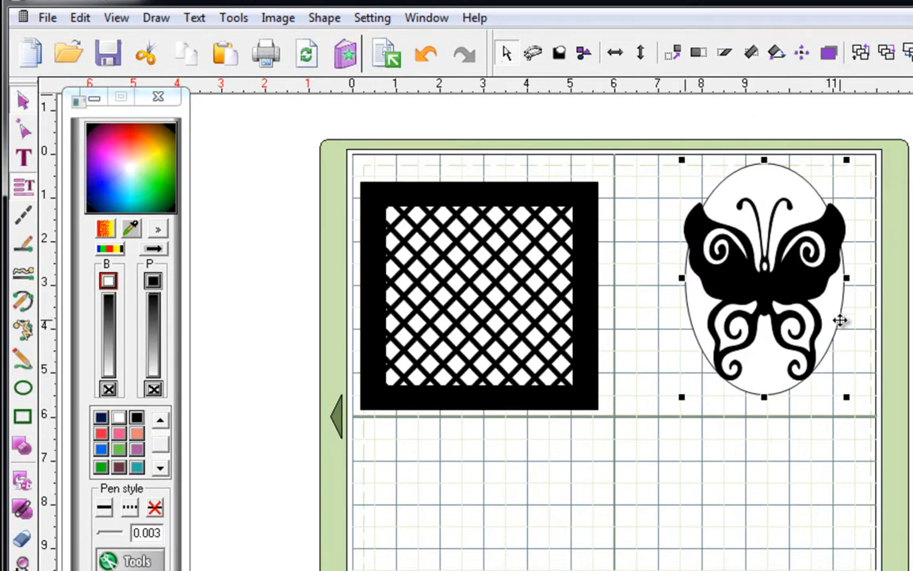
- Enlarge the white oval by its corner and recentre it over the butterfly with a margin
left_click(834, 303)
left_click_drag(831, 301, 676, 414)
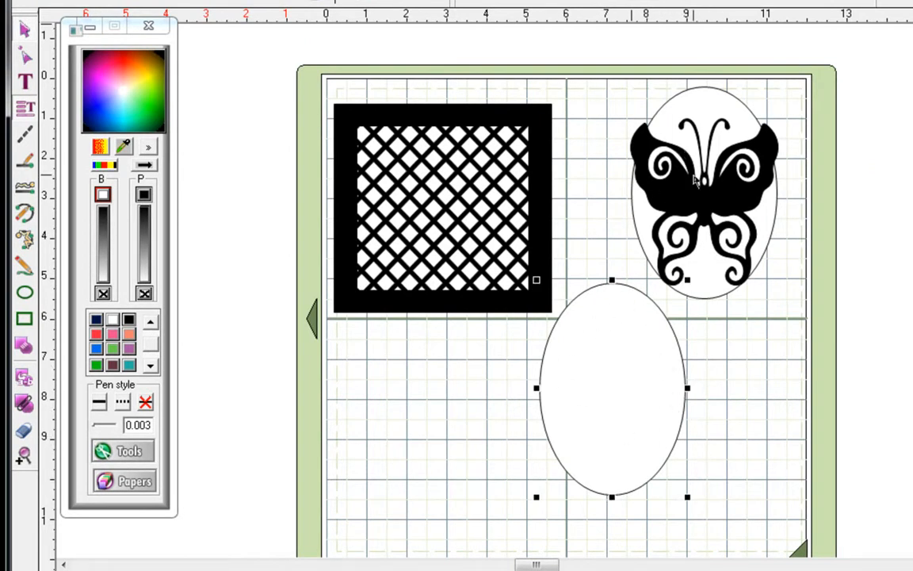
left_click_drag(687, 496, 726, 548)
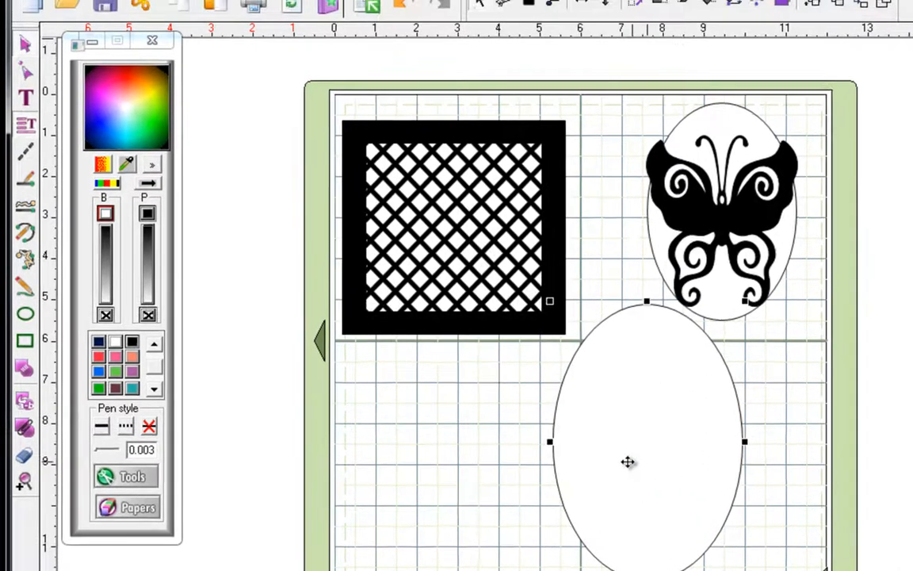
left_click_drag(612, 437, 678, 224)
left_click_drag(743, 301, 743, 299)
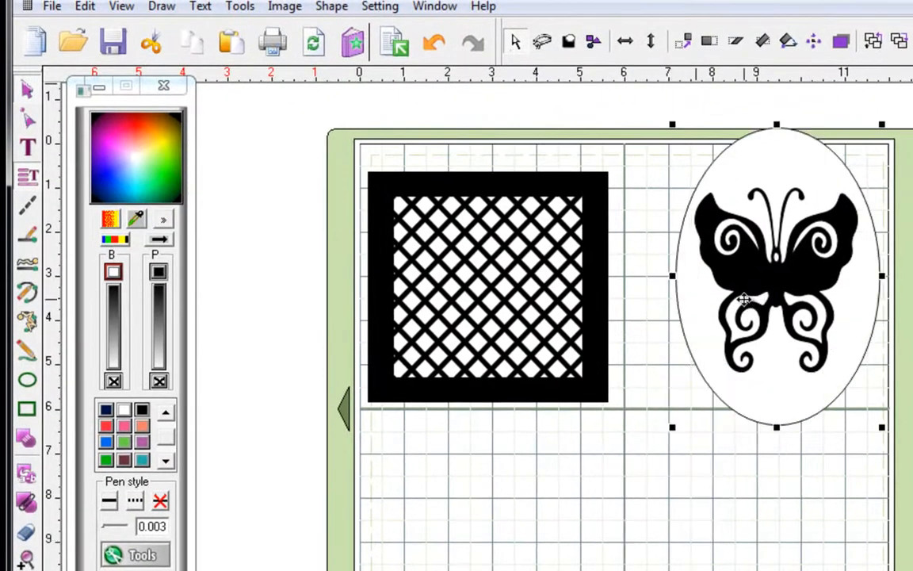
- Fill the larger oval black, cut the butterfly out of it, and centre the butterfly within
left_click(143, 410)
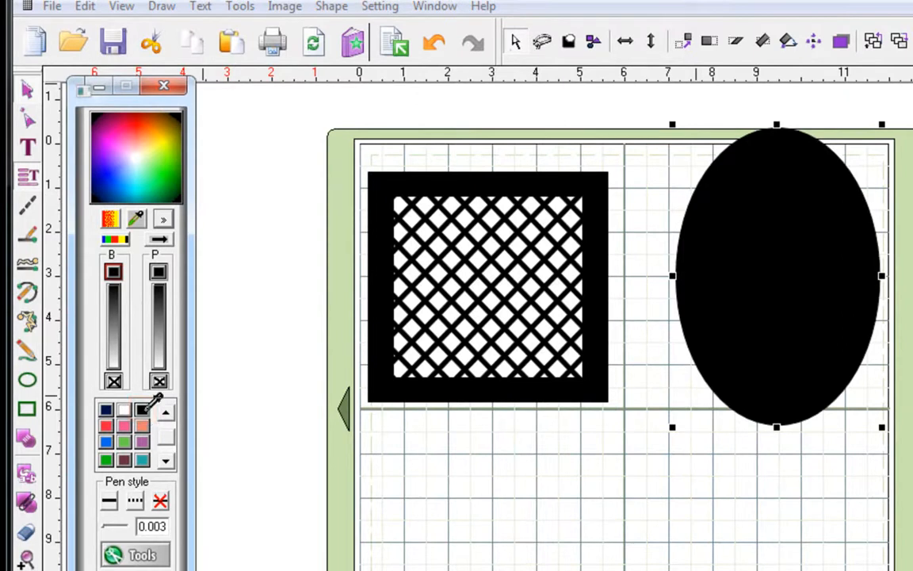
left_click(873, 41)
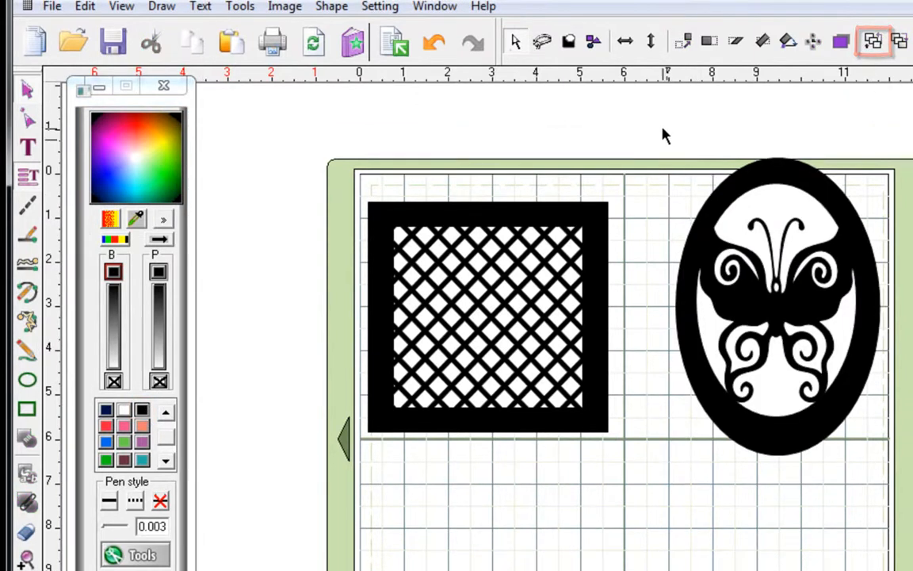
left_click_drag(663, 99, 912, 386)
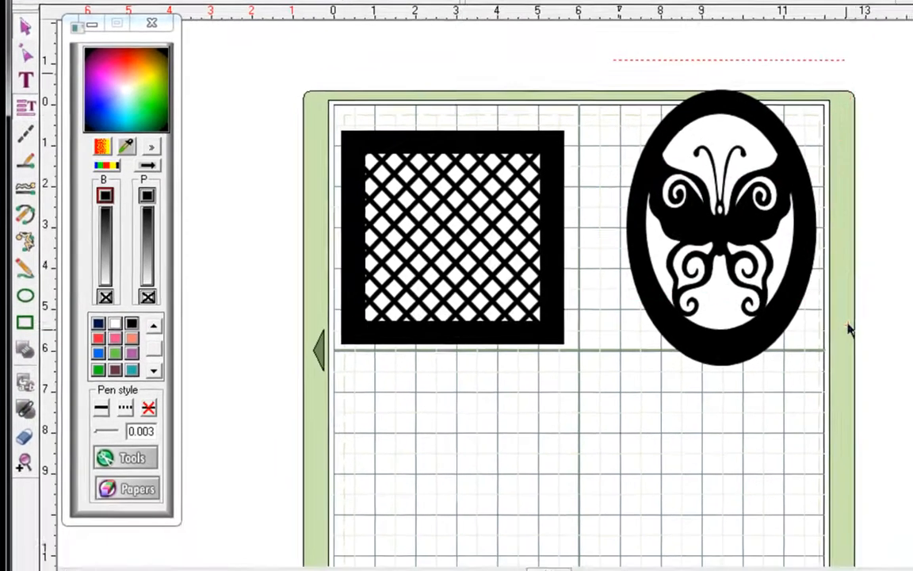
left_click_drag(848, 329, 849, 406)
left_click_drag(812, 356, 812, 357)
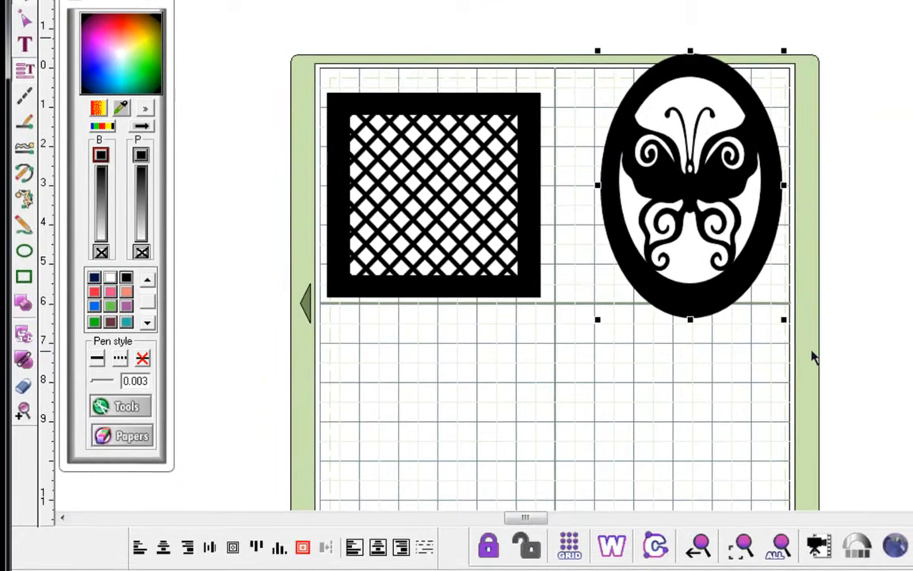
left_click(234, 548)
- Stretch the butterfly taller, then shrink the whole black oval cameo by its corner
left_click(691, 272)
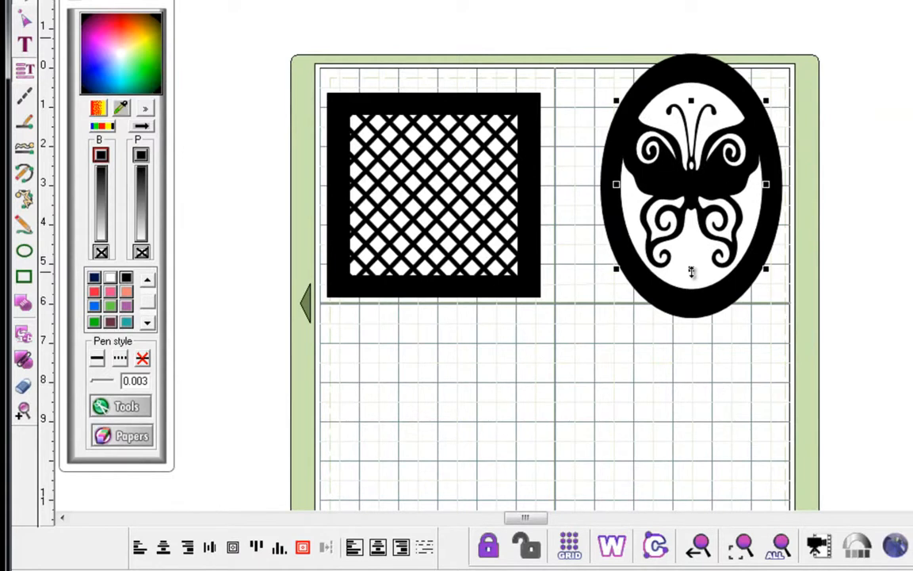
left_click_drag(691, 272, 691, 290)
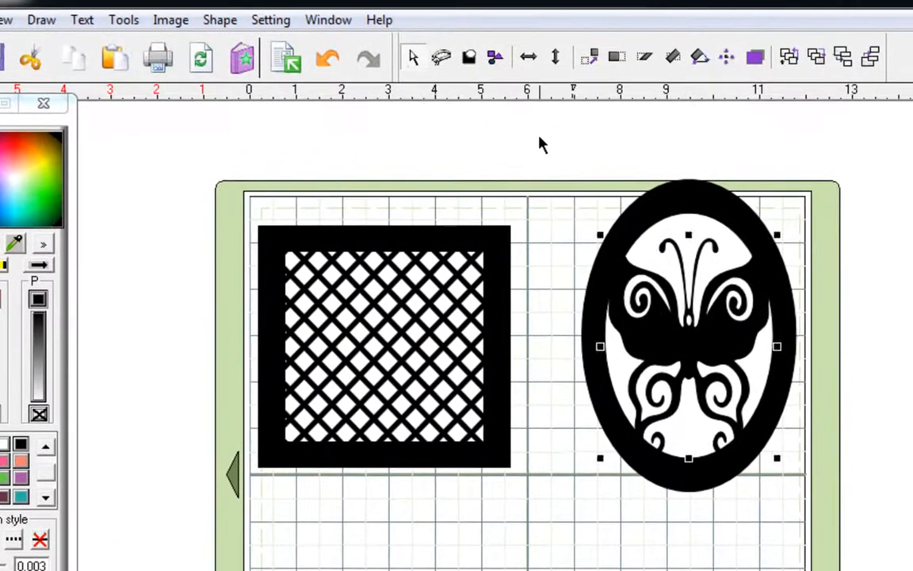
left_click_drag(539, 137, 872, 555)
left_click_drag(798, 495, 726, 388)
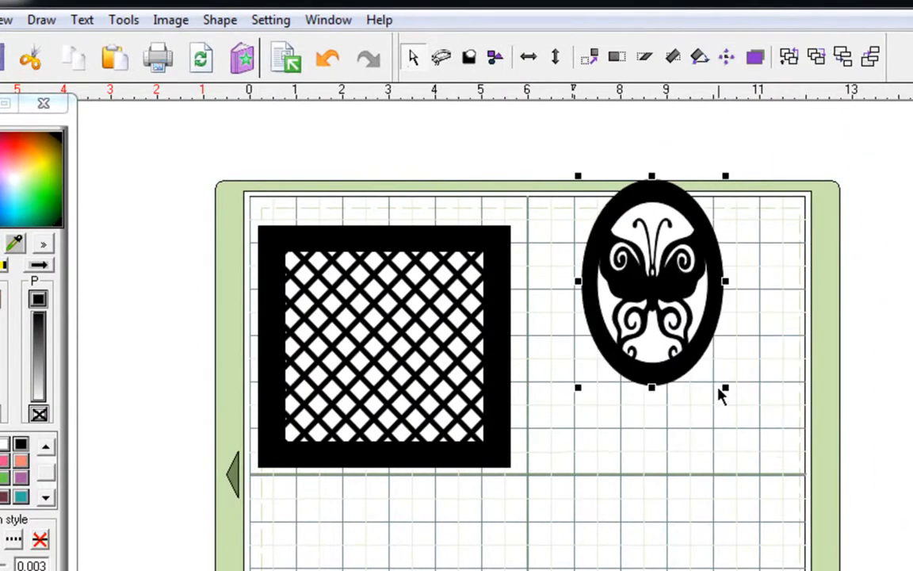
- Group the butterfly and oval, and move them onto the lattice square
left_click(228, 18)
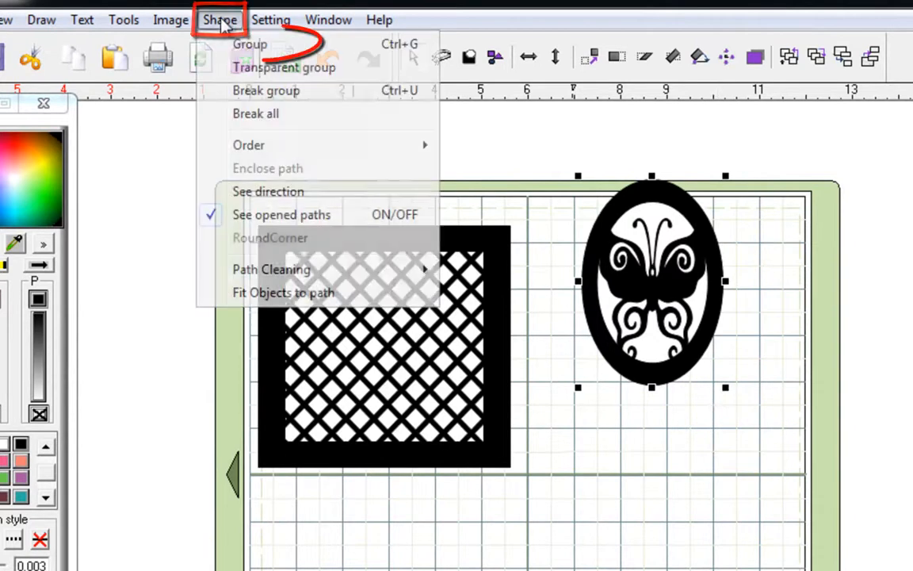
left_click(250, 45)
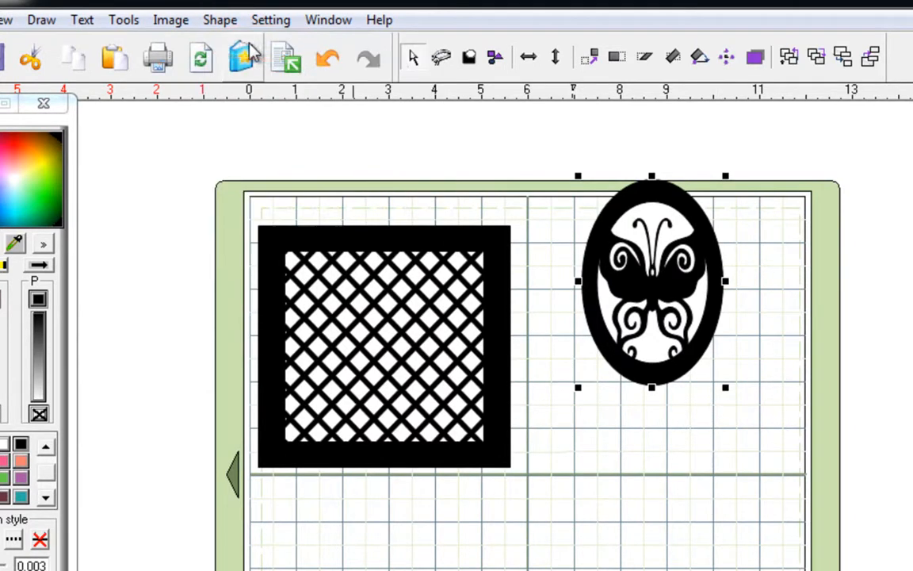
left_click_drag(652, 243, 393, 333)
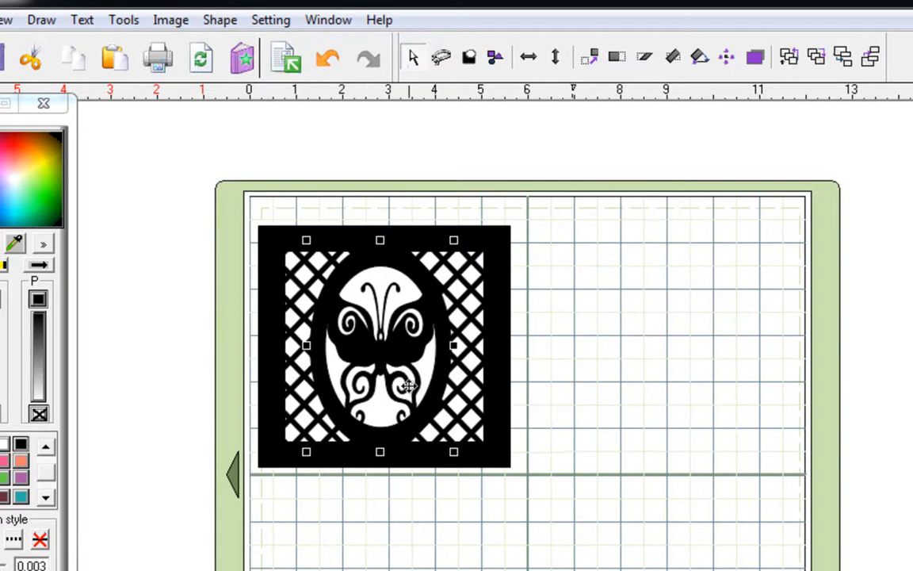
- Break the group and select the lattice square together with the butterfly oval
left_click(222, 23)
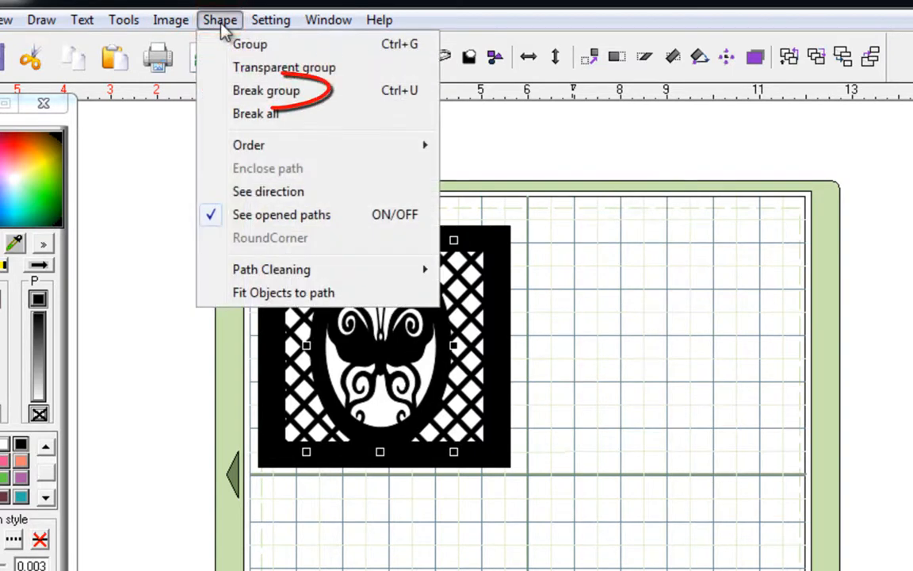
left_click(255, 91)
left_click_drag(550, 320, 582, 547)
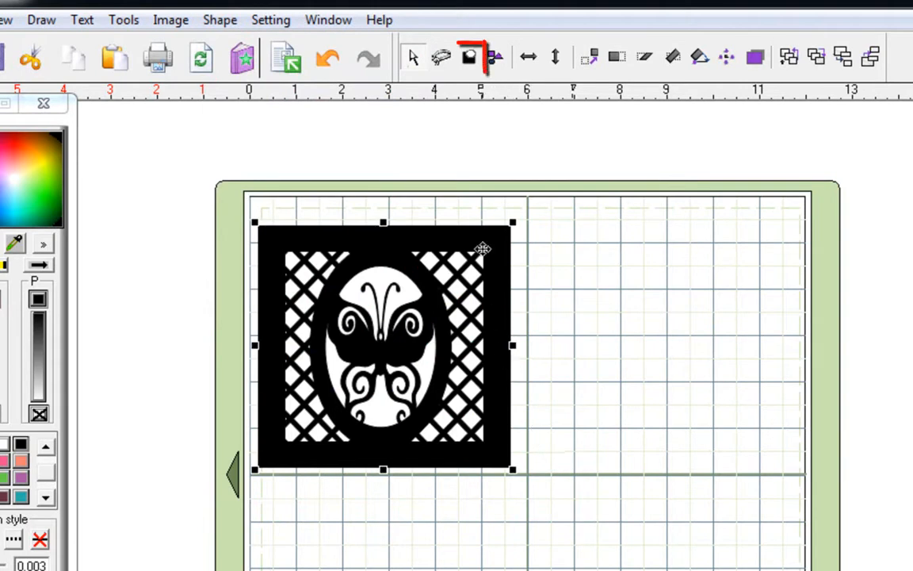
- Weld the lattice square and butterfly cameo into one image near the mat's top centre
left_click(470, 59)
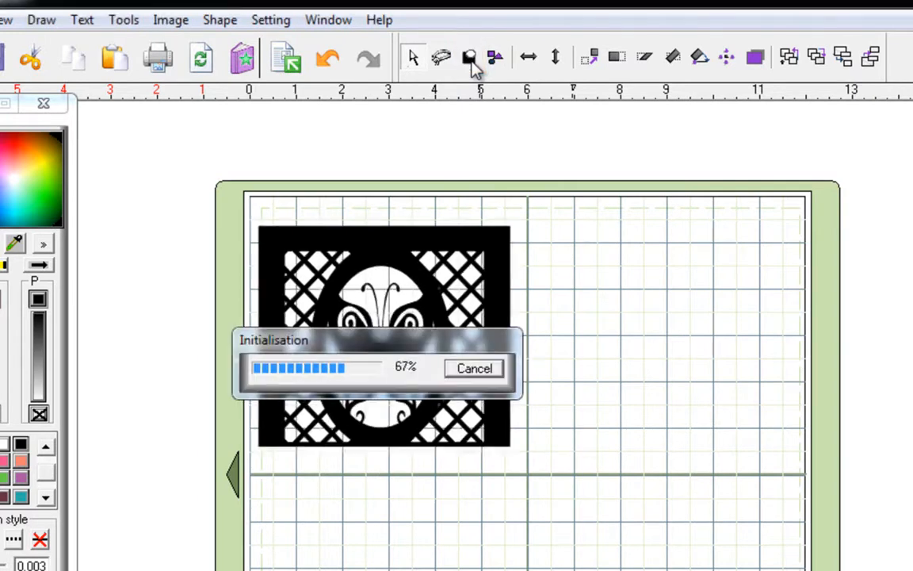
left_click_drag(502, 236, 317, 243)
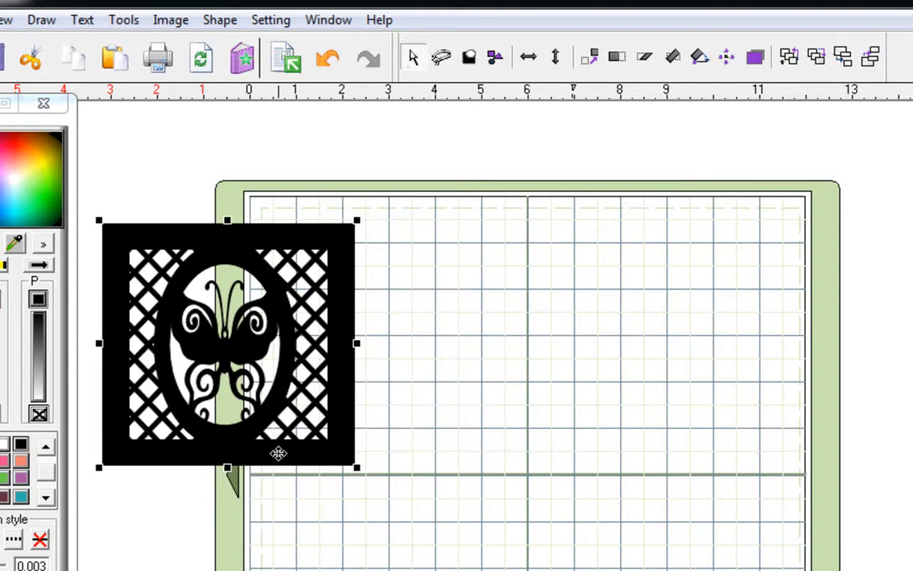
left_click_drag(196, 238, 491, 241)
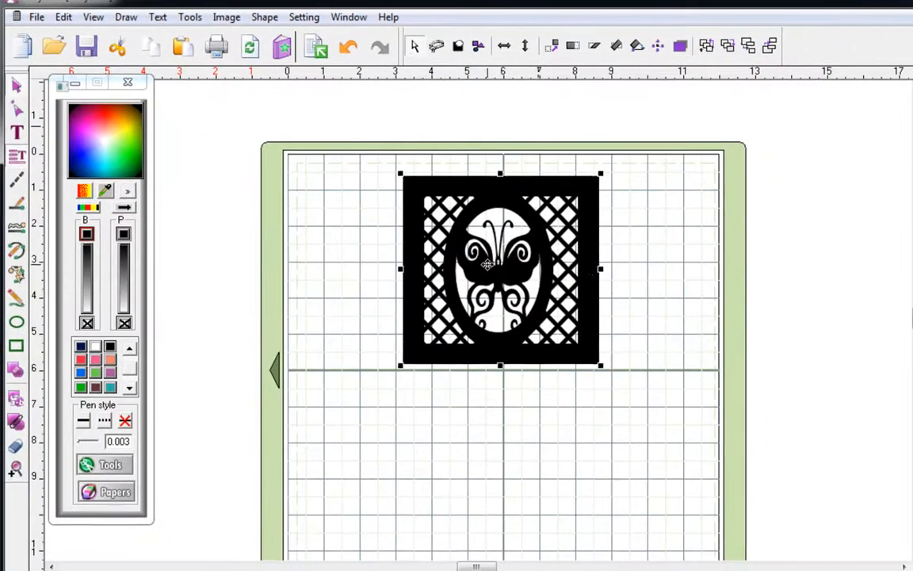
- Drop a duplicate of the welded design below the original and break it all apart
left_click_drag(481, 366, 474, 409)
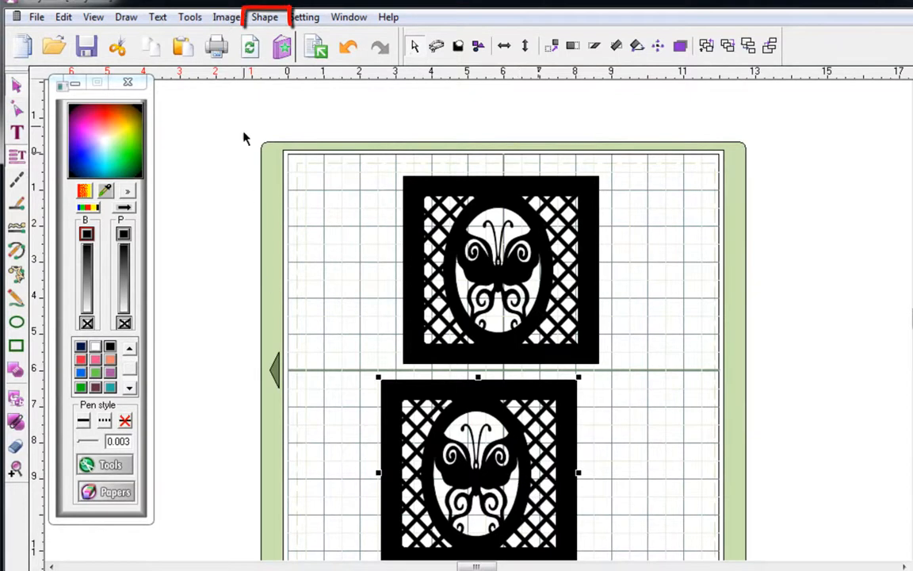
left_click(265, 17)
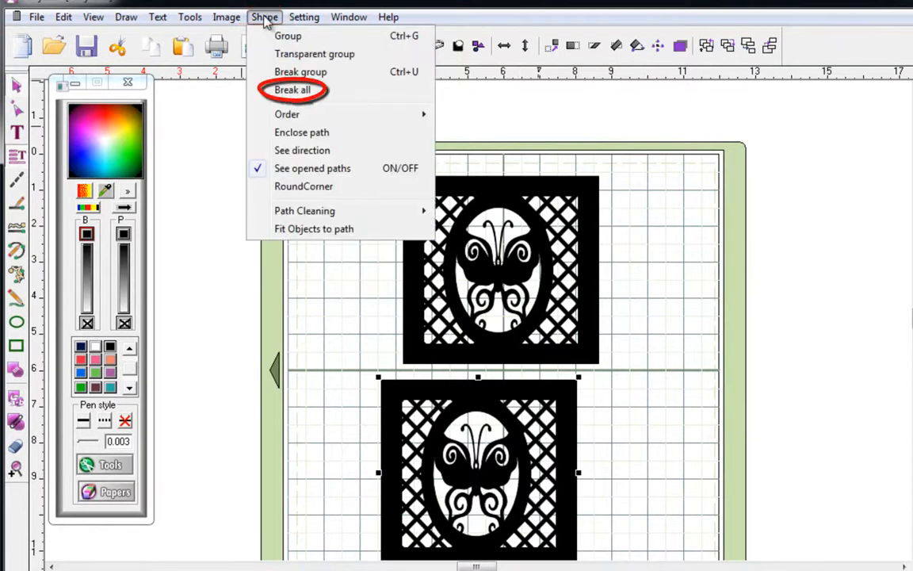
left_click(274, 92)
- Move the solid black rectangle beside the top design and delete the leftover lattice pieces
left_click(321, 351)
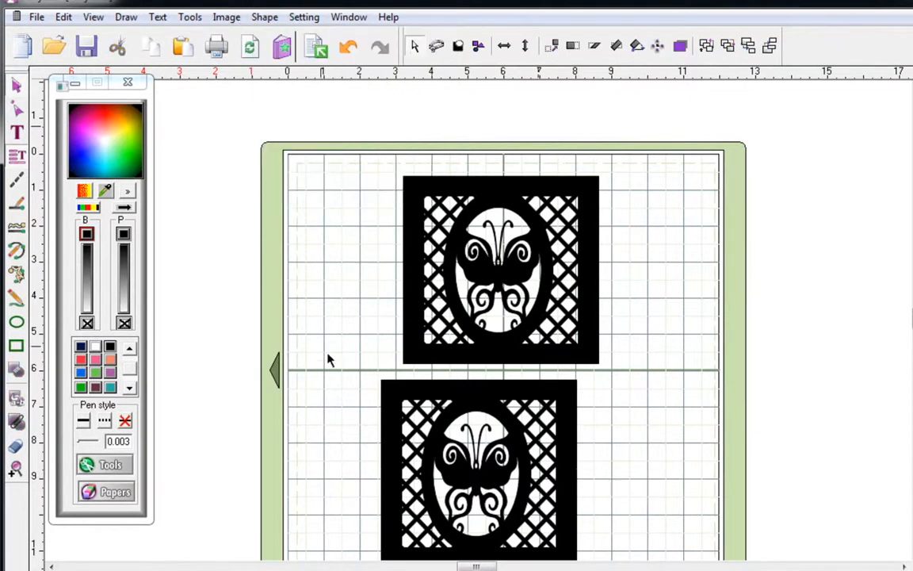
left_click_drag(444, 384, 256, 195)
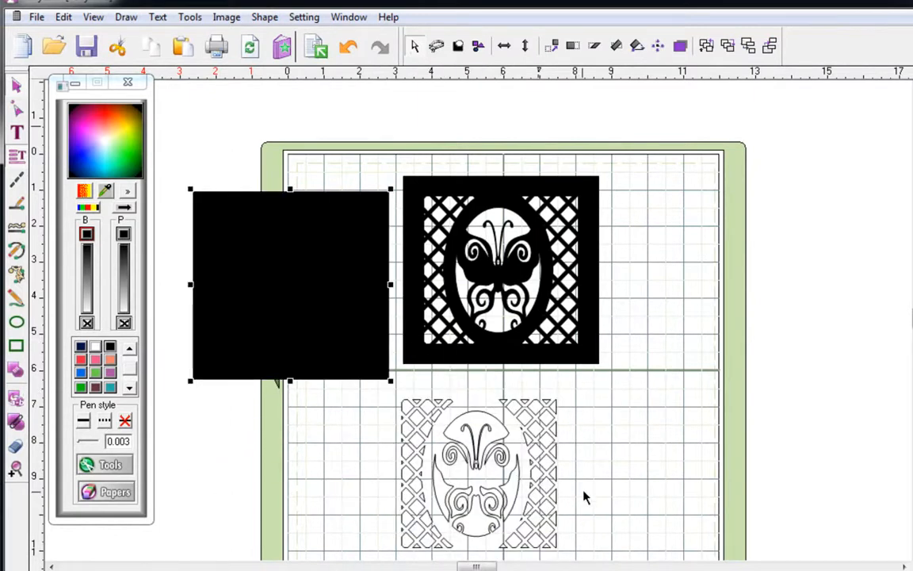
scroll(580, 492, "down", 3)
left_click_drag(367, 265, 598, 470)
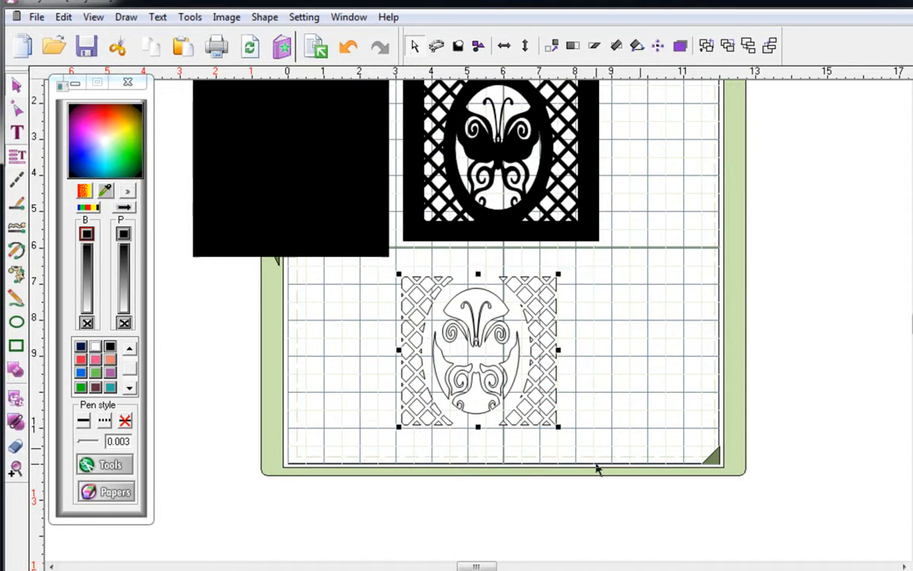
key("Delete")
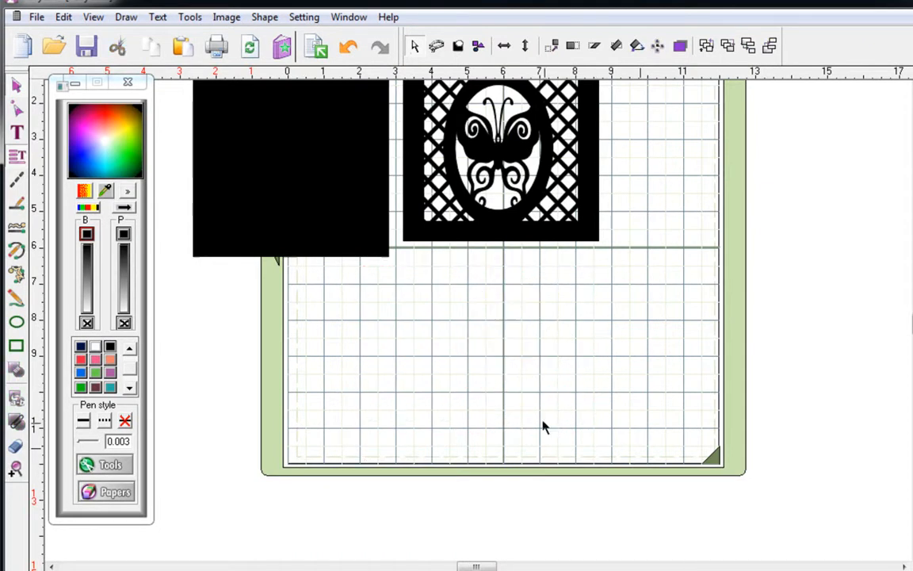
scroll(553, 432, "up", 3)
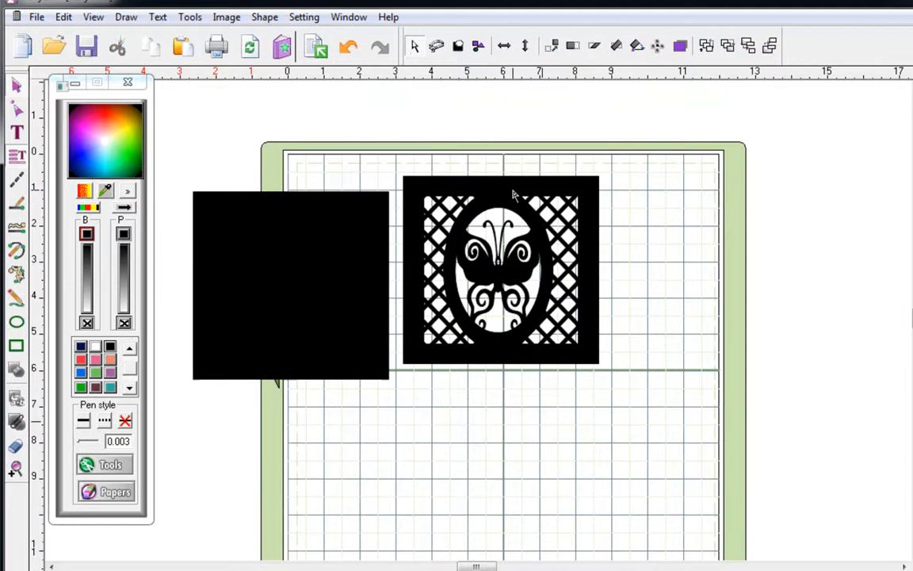
- Top-align the black rectangle with the butterfly frame and switch to wireframe outlines
left_click(509, 203)
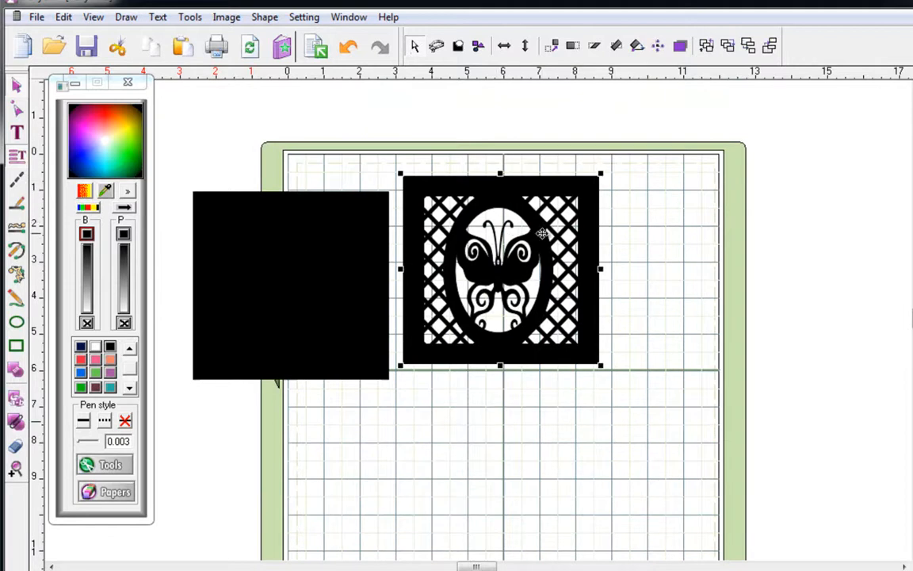
left_click(354, 210)
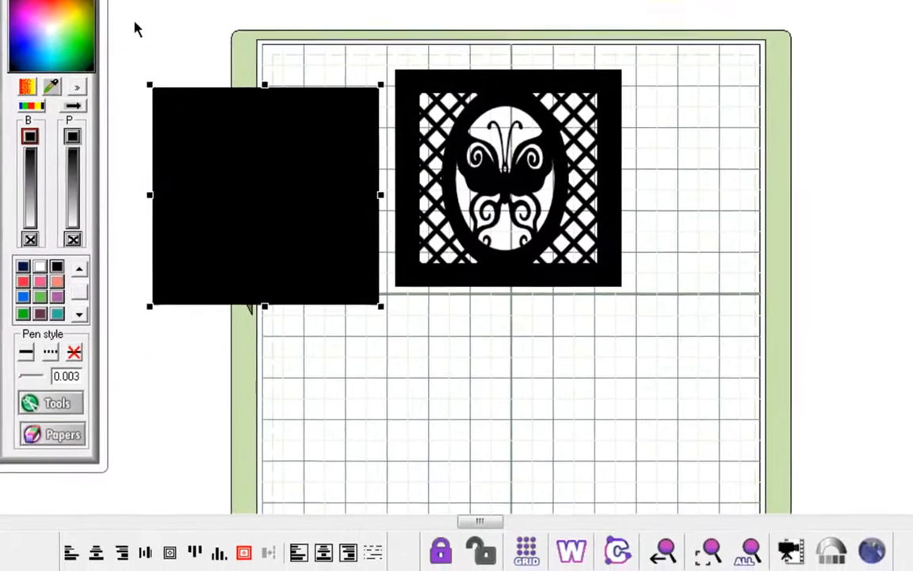
left_click_drag(129, 19, 680, 348)
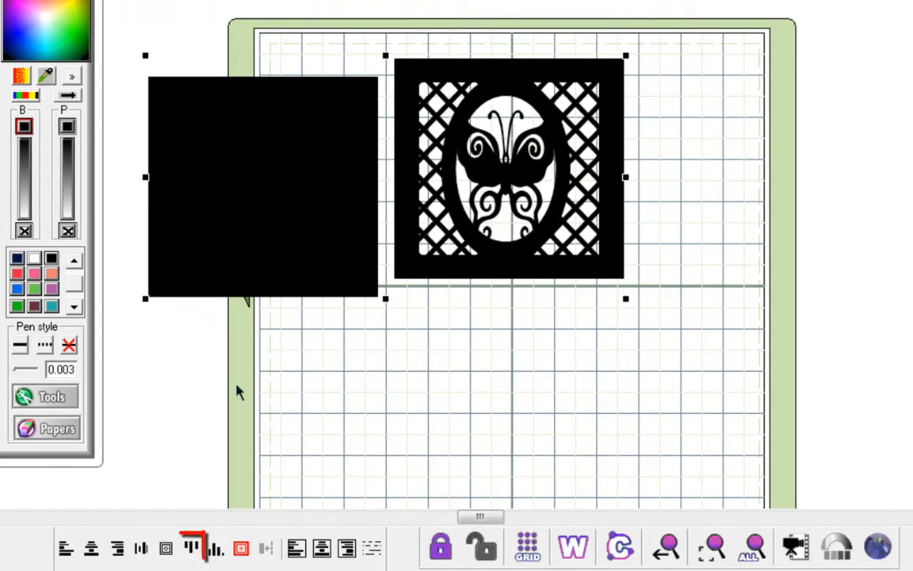
left_click(191, 551)
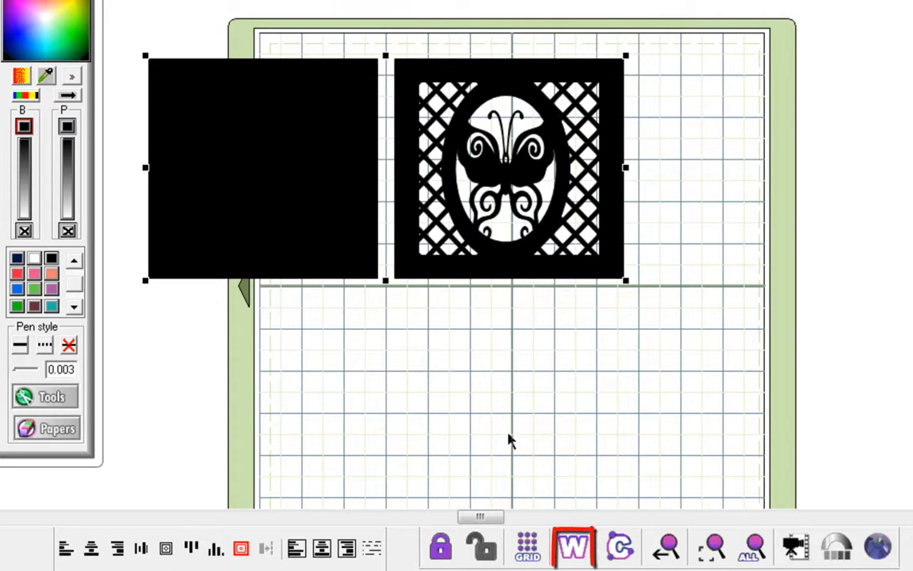
left_click(574, 546)
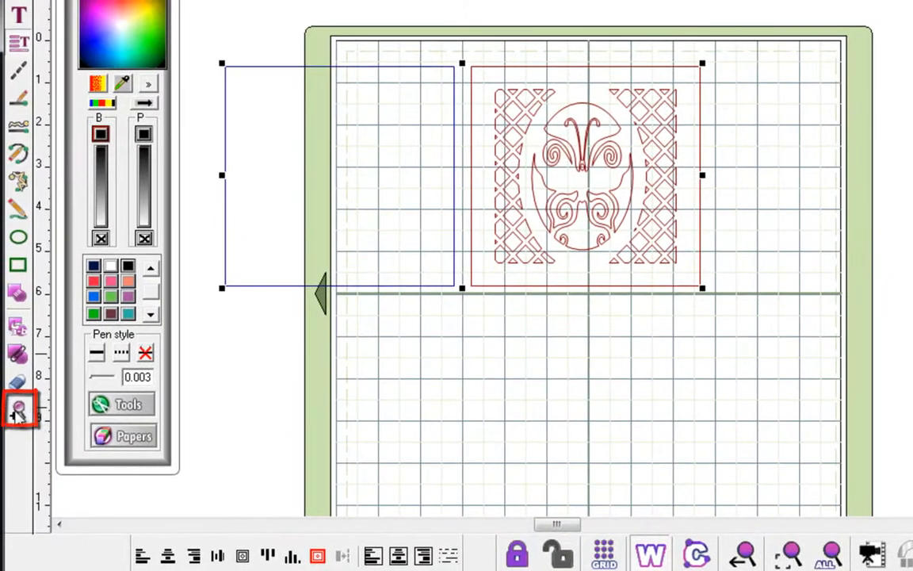
- Zoom into the gap and nudge the rectangle right twice until it touches the frame
left_click(17, 409)
left_click_drag(398, 45, 531, 162)
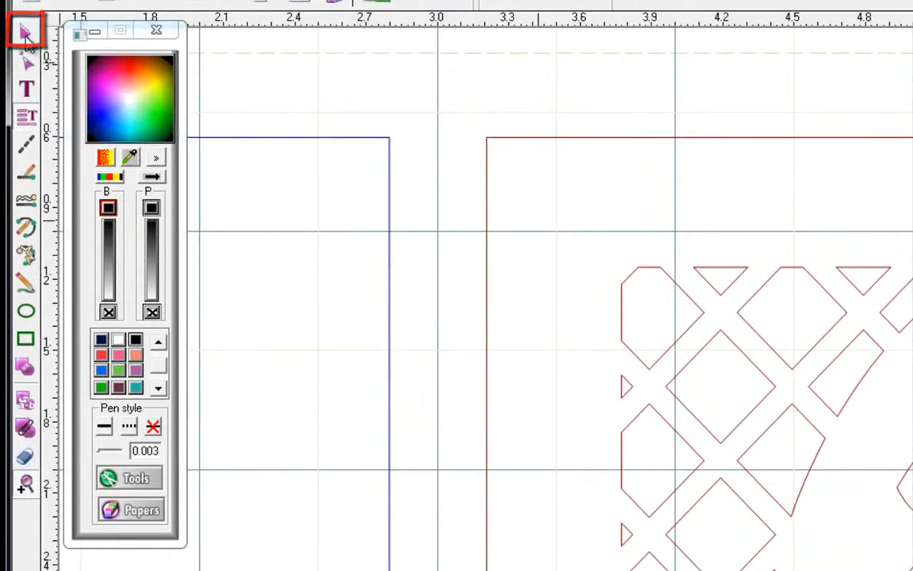
left_click(25, 35)
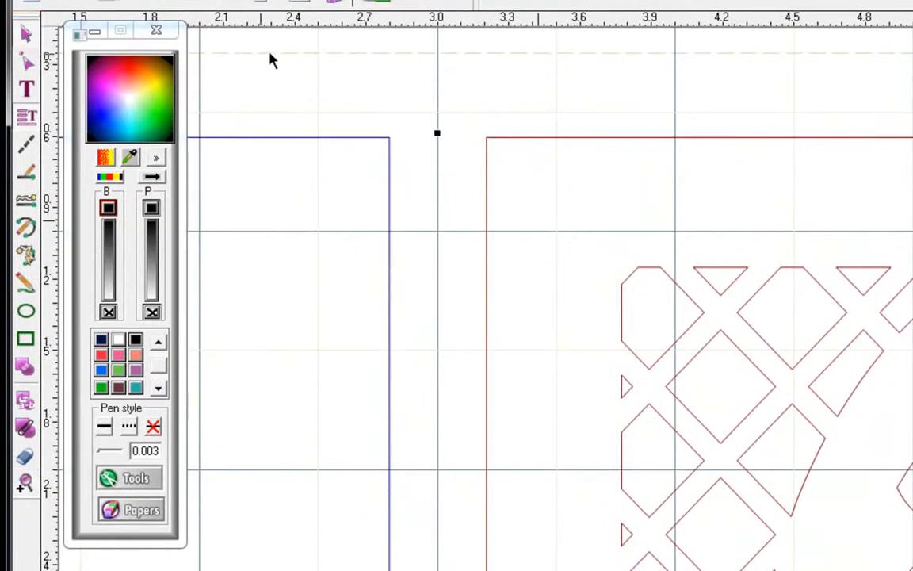
left_click(323, 46)
left_click(339, 149)
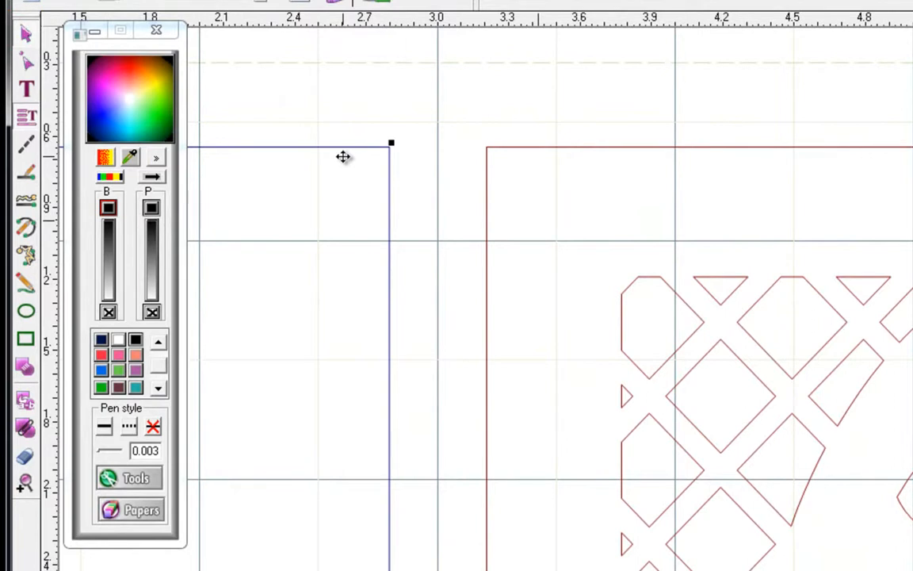
key("Right")
key("Right")
key("Right")
key("Right")
key("Right")
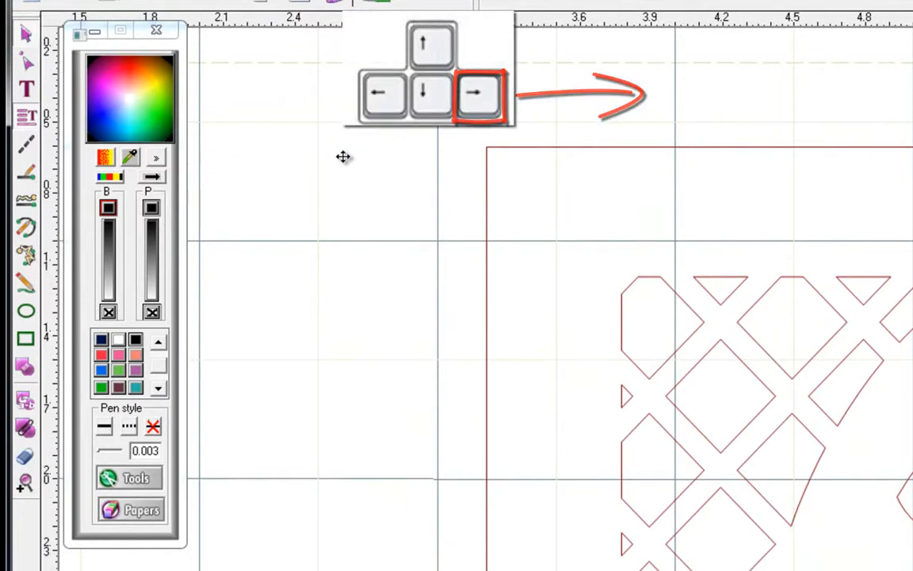
key("Right")
key("Right")
key("Right")
key("Right")
key("Right")
key("Right")
key("Right")
key("Right")
key("Right")
key("Right")
key("Right")
key("Right")
key("Right")
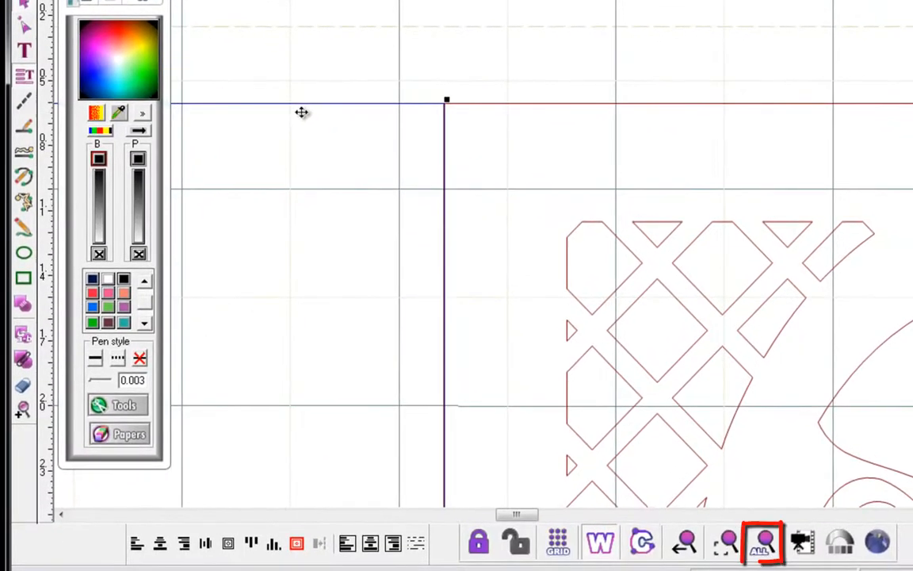
left_click(766, 543)
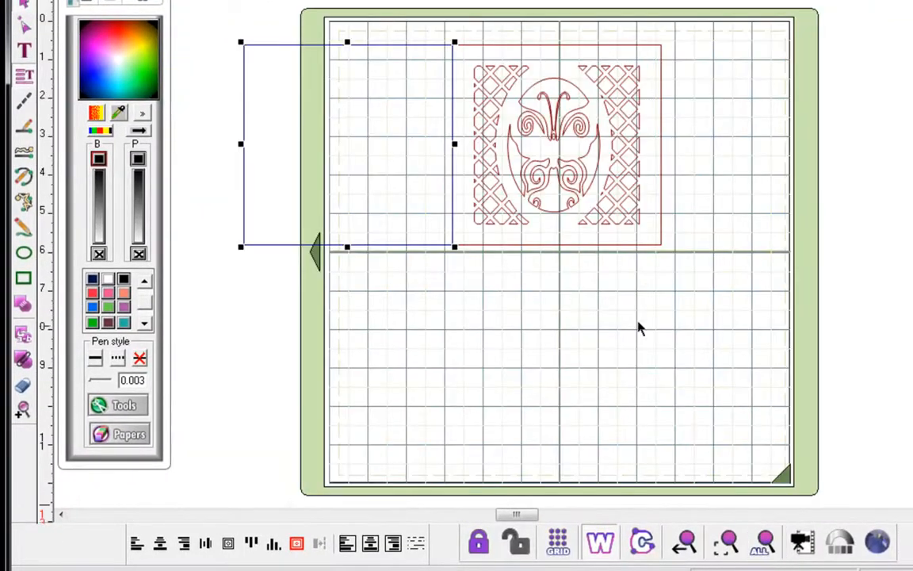
- Weld the rectangle and butterfly frame into one card and fill it green
left_click(600, 545)
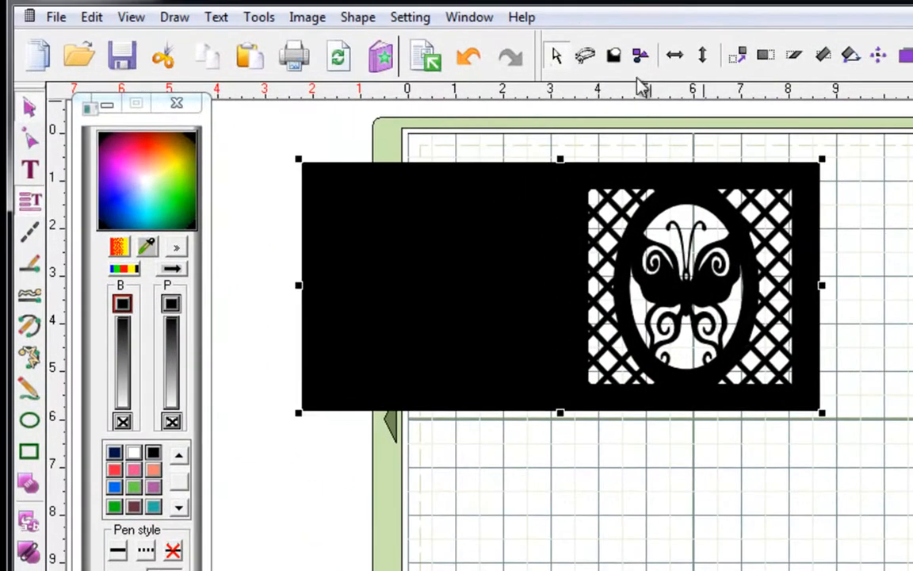
left_click(614, 57)
left_click(190, 199)
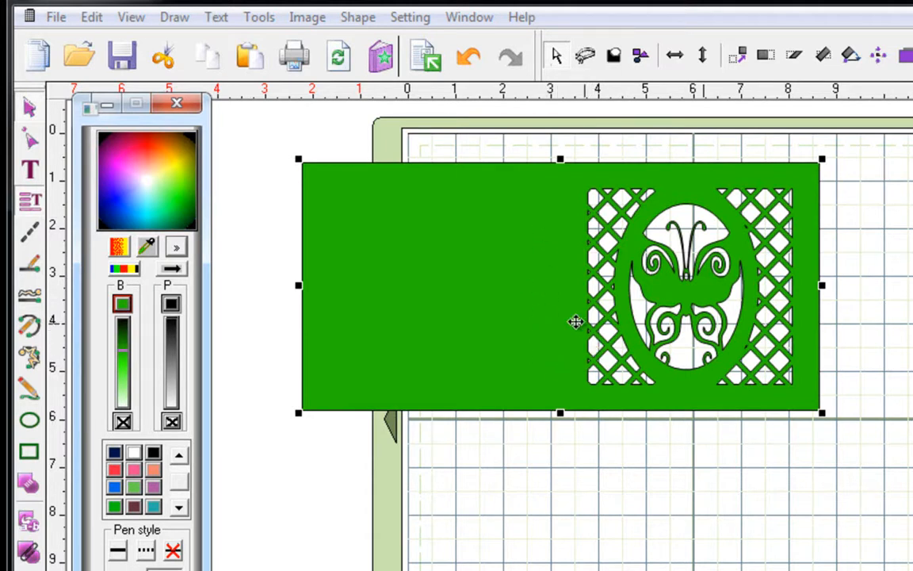
- Draw a vertical kiss-cut score line on the card's plain left part, then select everything
left_click(38, 238)
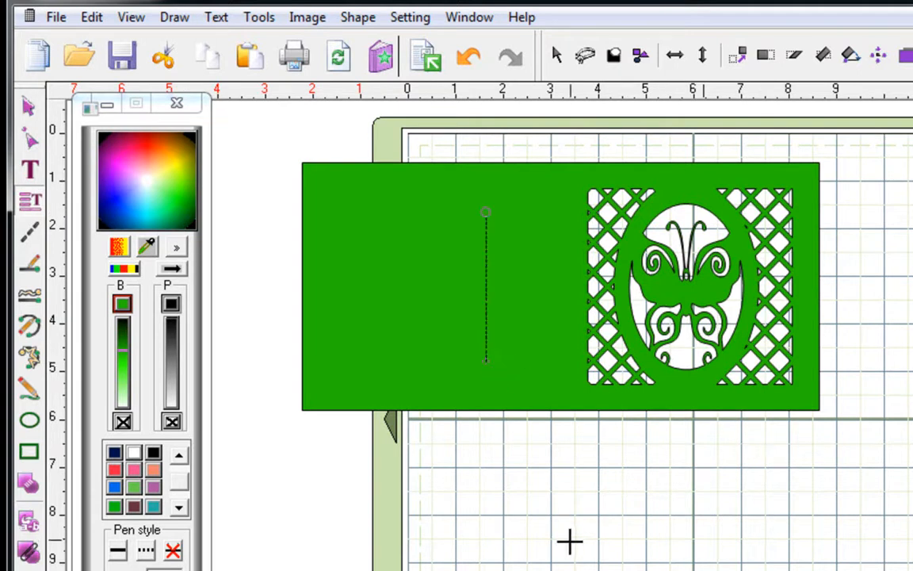
left_click(29, 106)
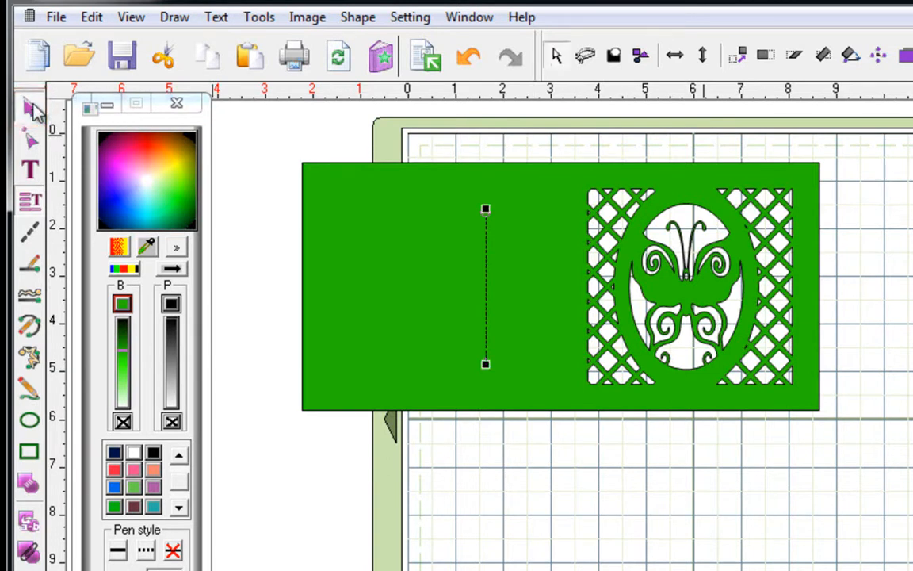
left_click_drag(260, 140, 910, 501)
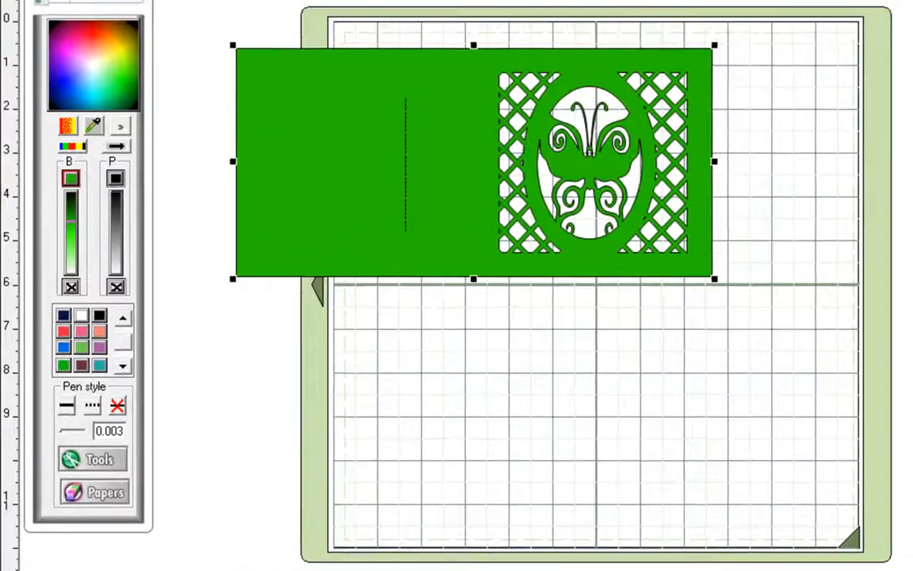
- Centre the score line horizontally on the card and refresh the display
left_click(314, 559)
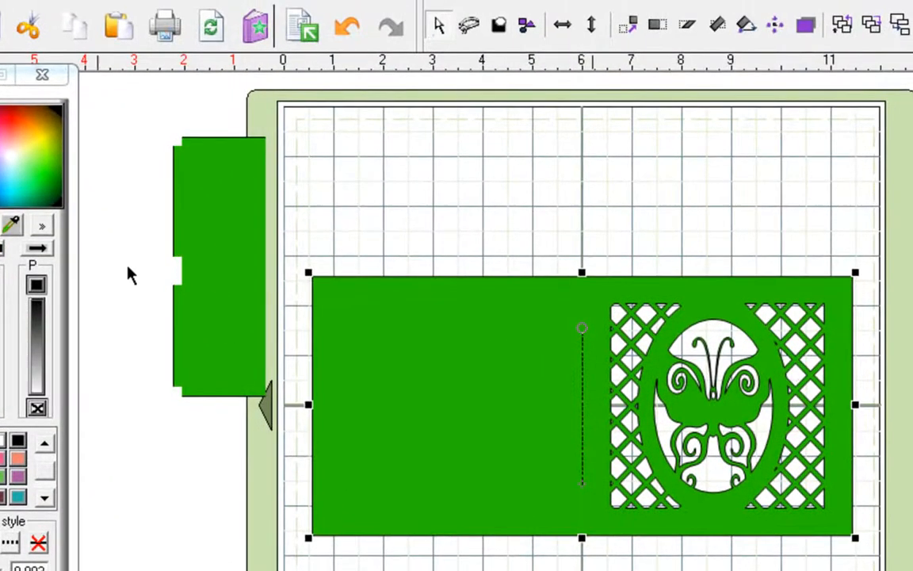
left_click(211, 28)
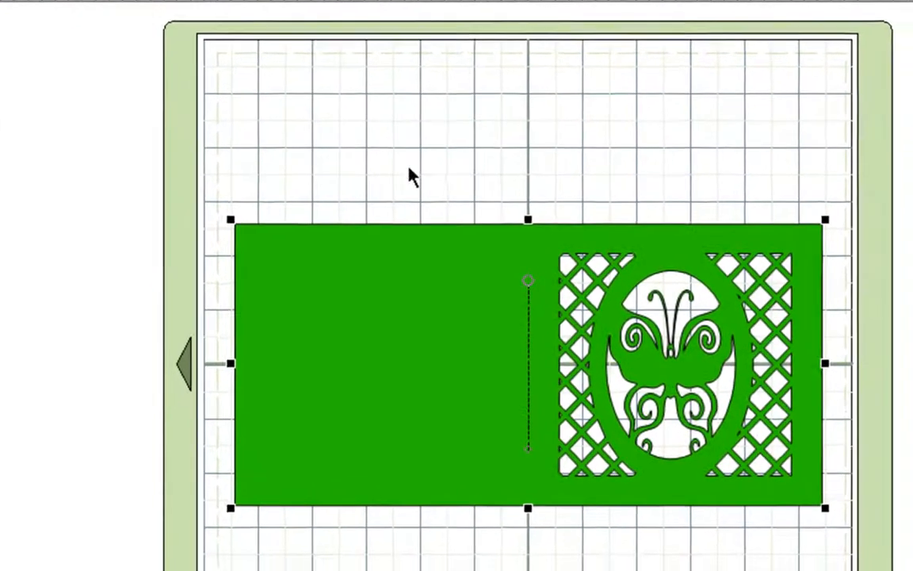